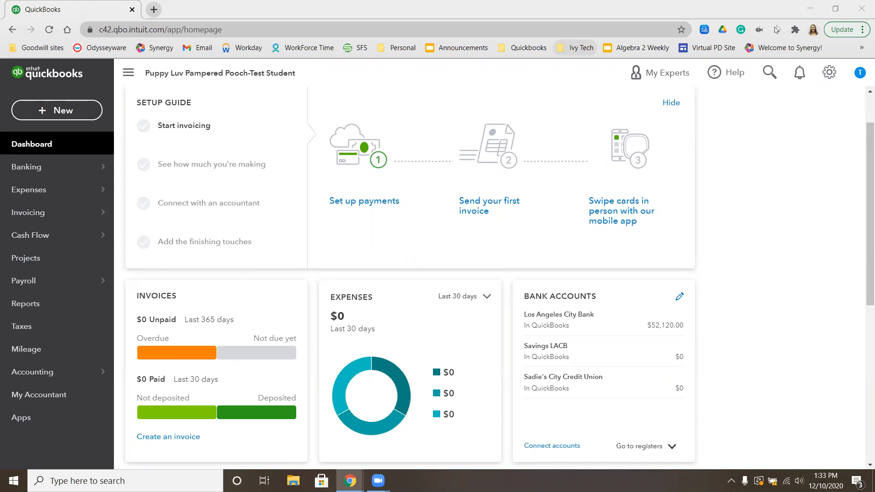
# Start a new sales receipt and create a new client on it with the pet owner's full name
pyautogui.click(64, 117)
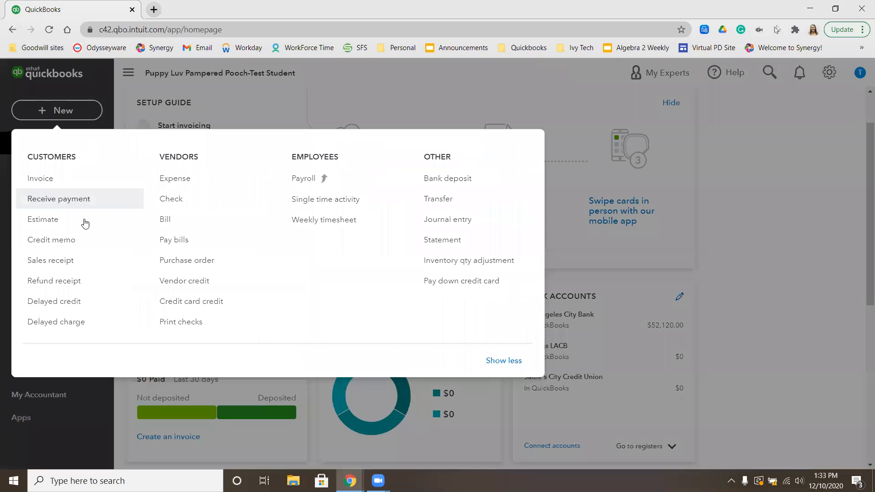
pyautogui.click(63, 262)
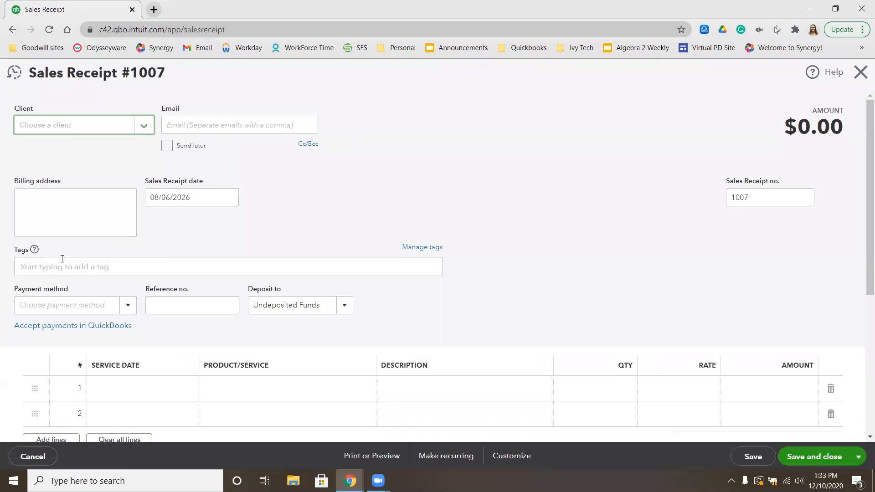
pyautogui.write('jul')
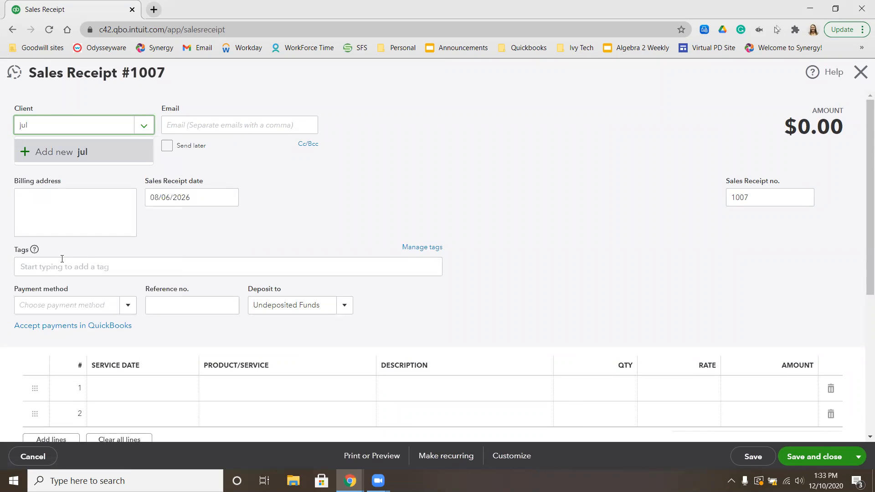
pyautogui.press('BackSpace')
pyautogui.press('BackSpace')
pyautogui.press('BackSpace')
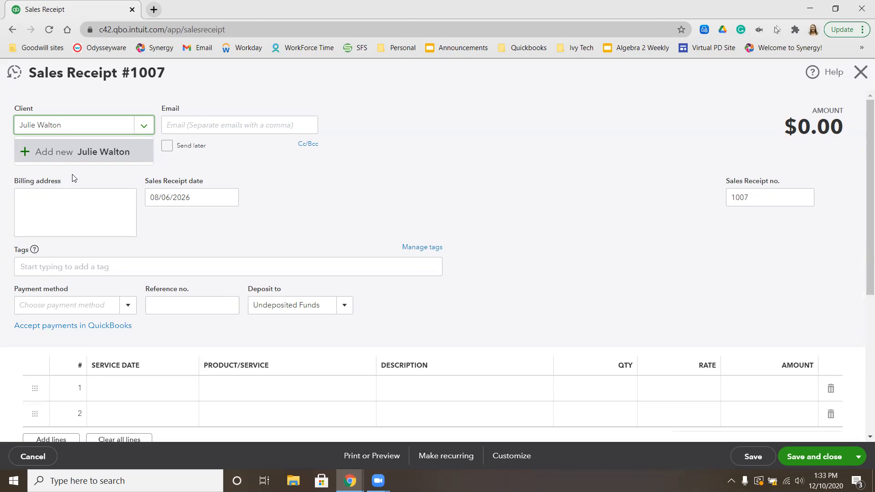
pyautogui.click(50, 155)
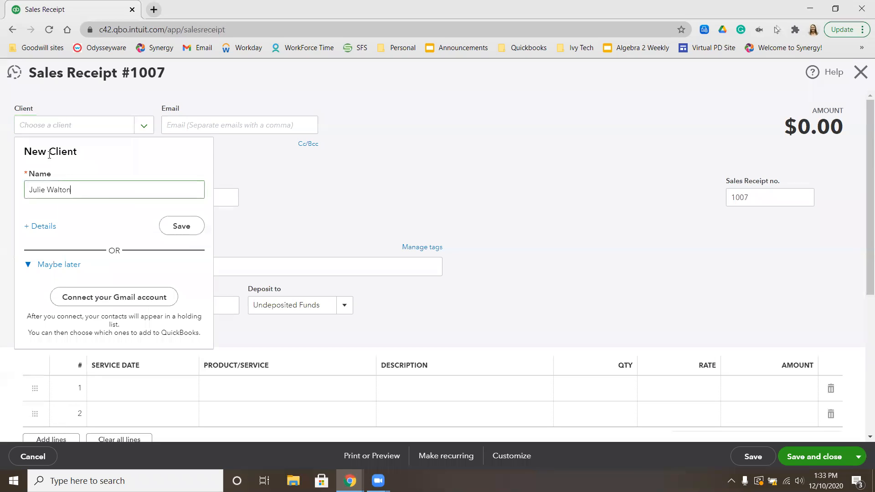
pyautogui.click(181, 226)
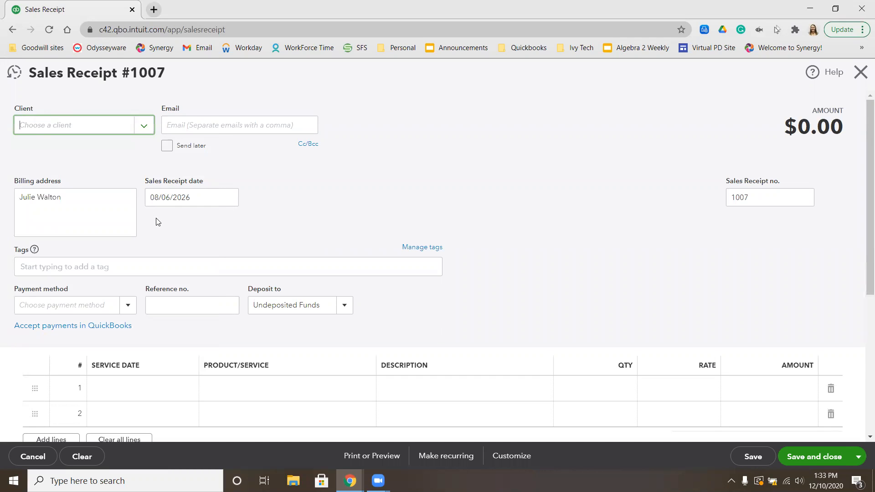
# Replace the receipt's client with a new one entered under the pet's name, and open its full client details
pyautogui.click(65, 129)
pyautogui.doubleClick(68, 126)
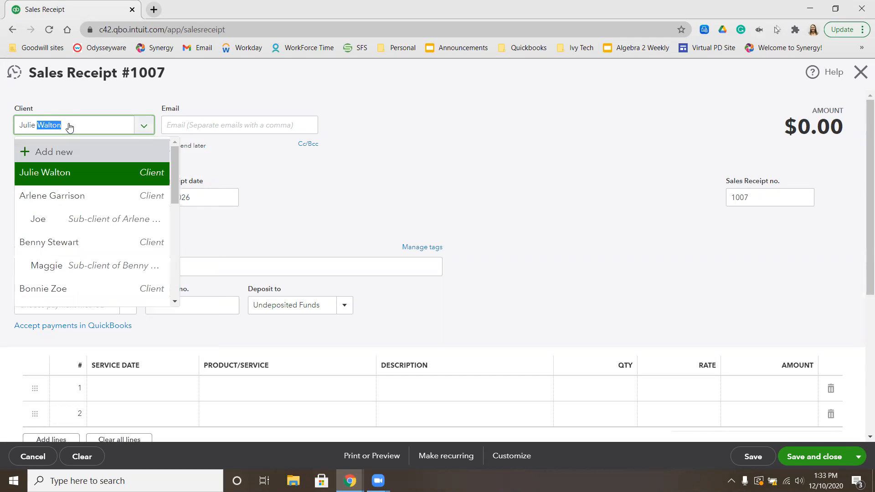
pyautogui.press('BackSpace')
pyautogui.press('BackSpace')
pyautogui.press('BackSpace')
pyautogui.press('BackSpace')
pyautogui.press('BackSpace')
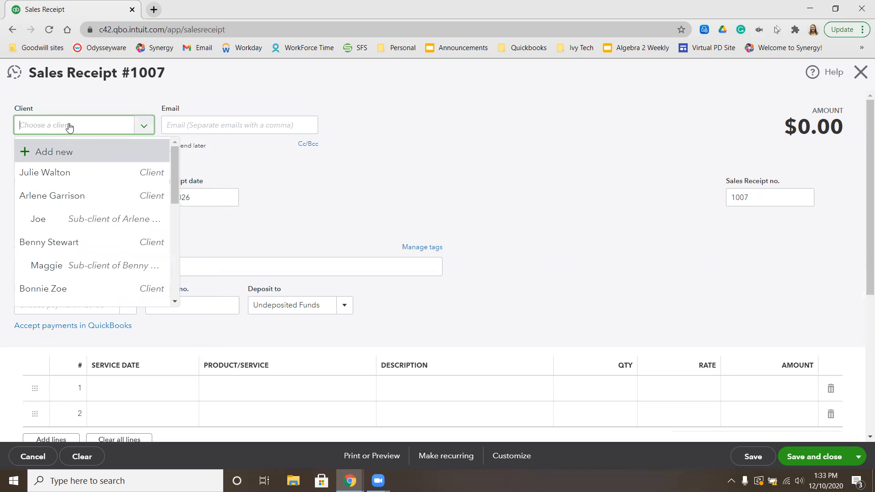
pyautogui.write('ALice')
pyautogui.press('BackSpace')
pyautogui.press('BackSpace')
pyautogui.press('BackSpace')
pyautogui.press('BackSpace')
pyautogui.write('lice')
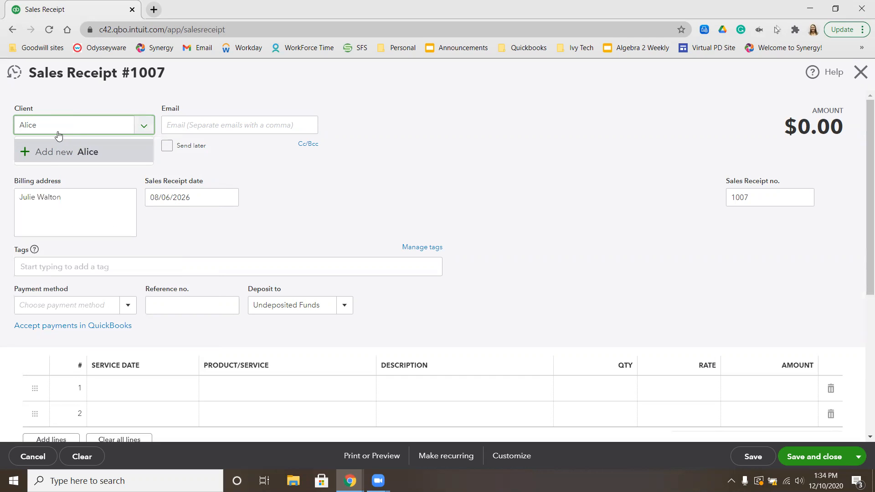
pyautogui.click(47, 151)
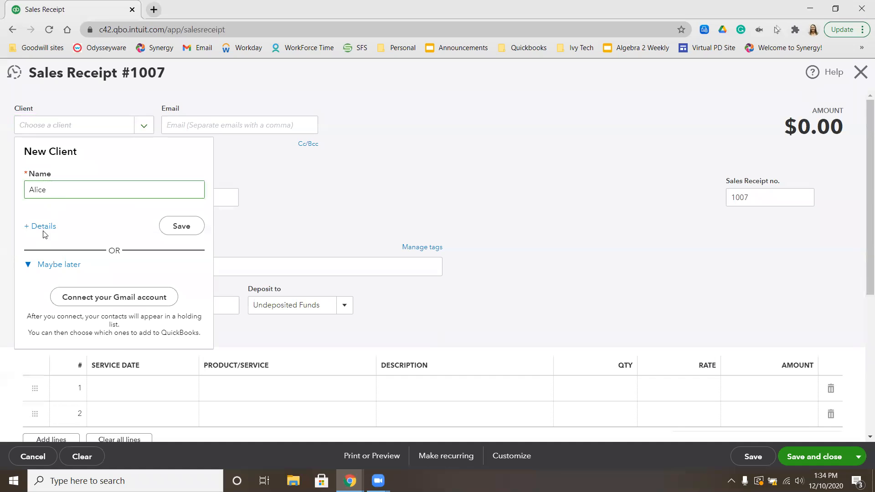
pyautogui.click(43, 228)
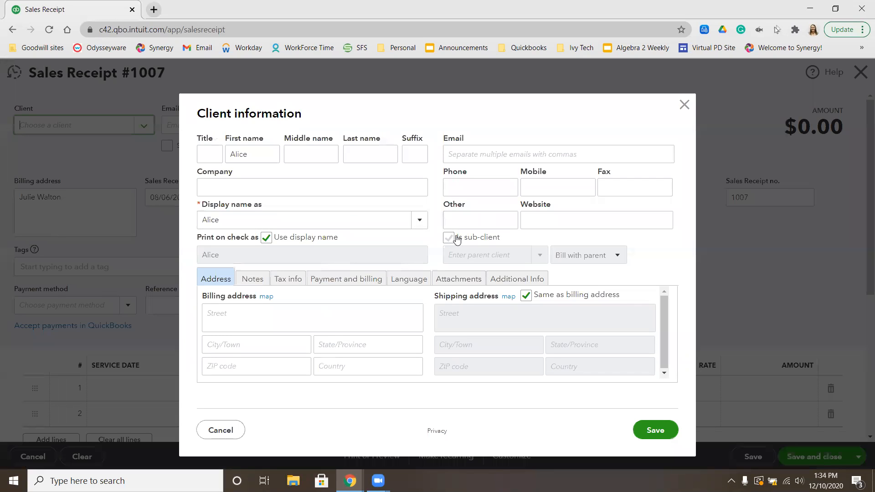
# Make the pet a sub-client of the newly created owner, turn off the display name for check printing with that name blank, and save
pyautogui.click(457, 239)
pyautogui.click(463, 255)
pyautogui.write('jul')
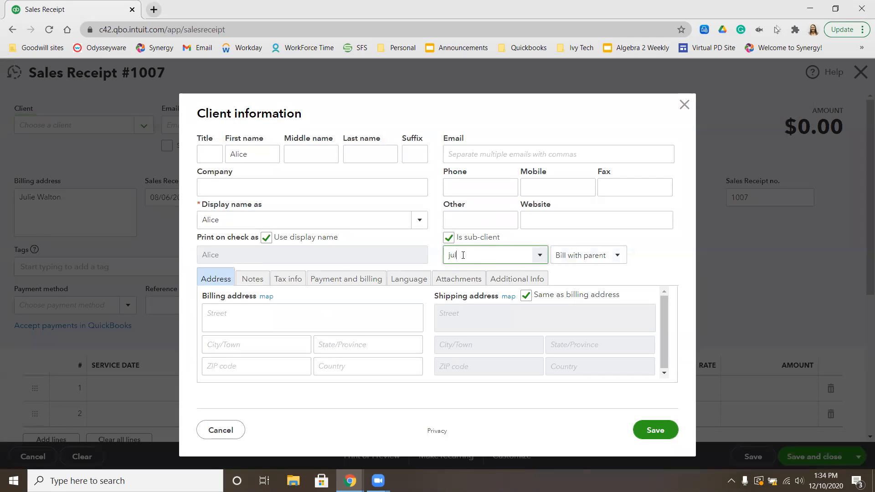
pyautogui.click(483, 275)
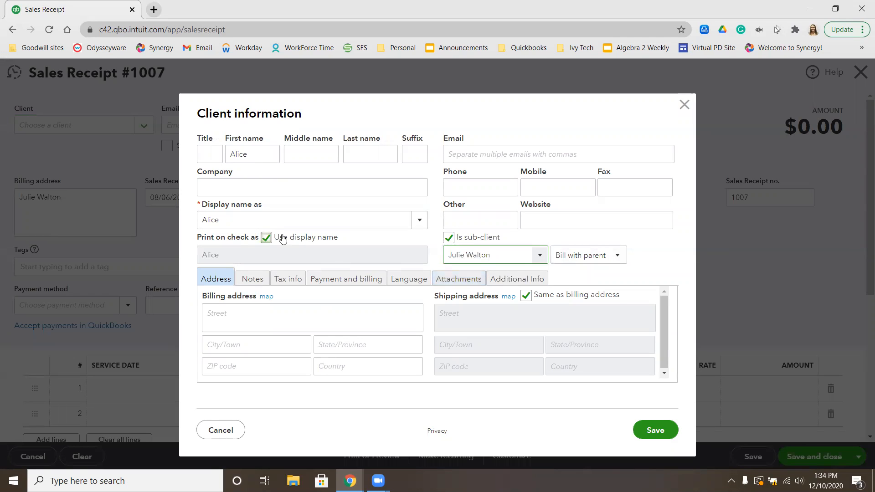
pyautogui.click(266, 238)
pyautogui.click(260, 251)
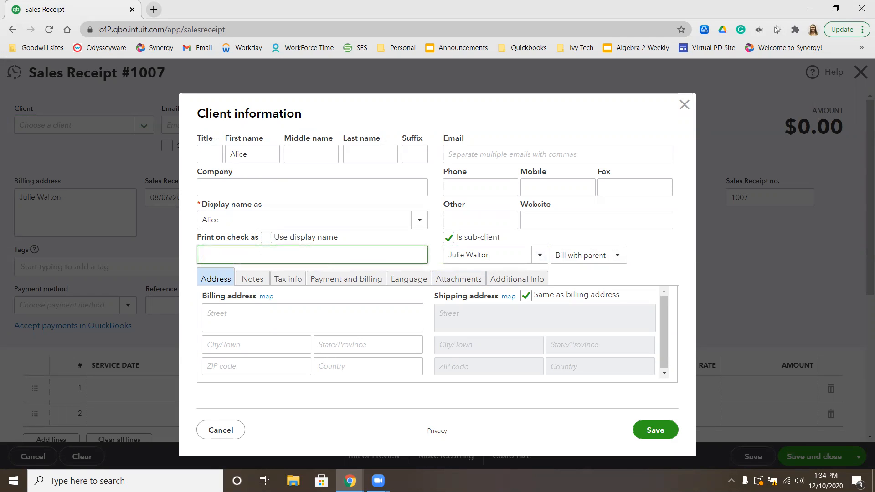
pyautogui.click(652, 431)
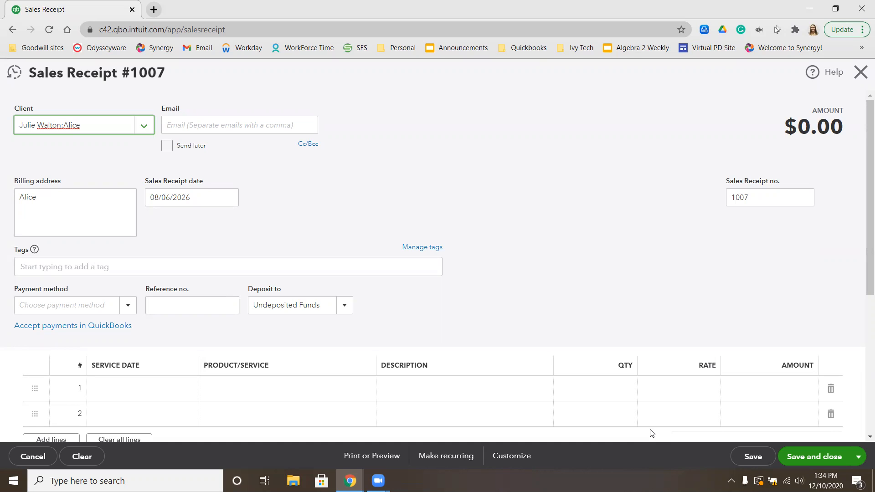
# Add the Full Pet Groom, Large service on the first line of the sales receipt
pyautogui.click(286, 387)
pyautogui.write('full gr')
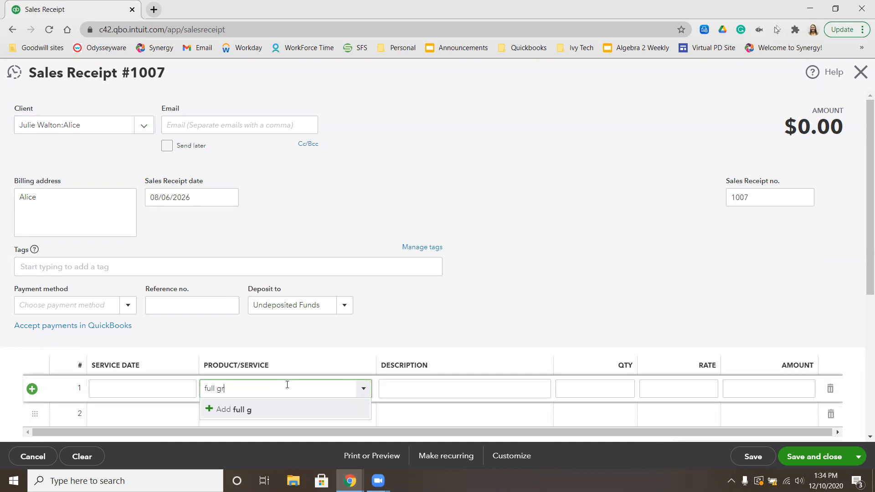
pyautogui.press('BackSpace')
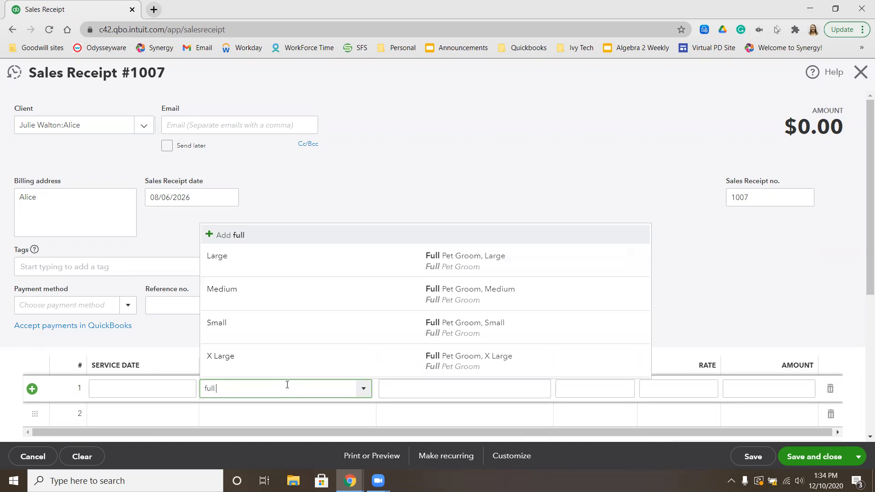
pyautogui.click(318, 276)
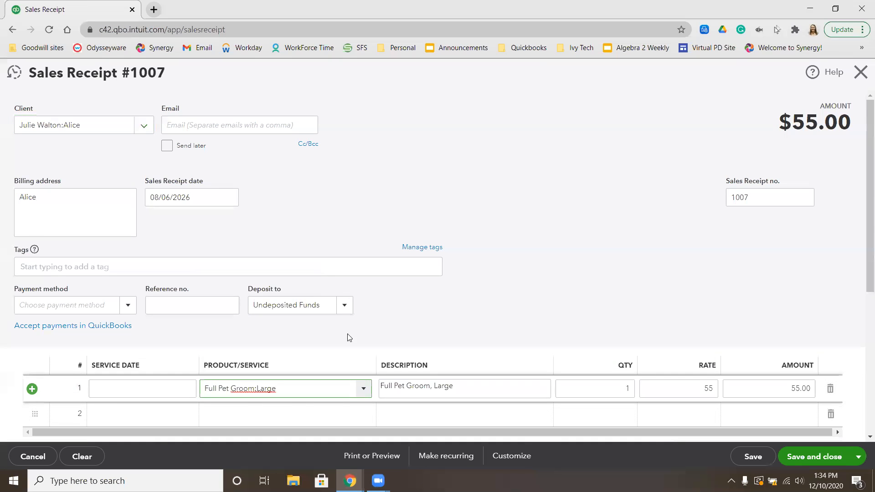
# Add the Teeth Brushed and Ears Cleaned add-ons on lines 2 and 3 of the receipt
pyautogui.scroll(-2, 348, 336)
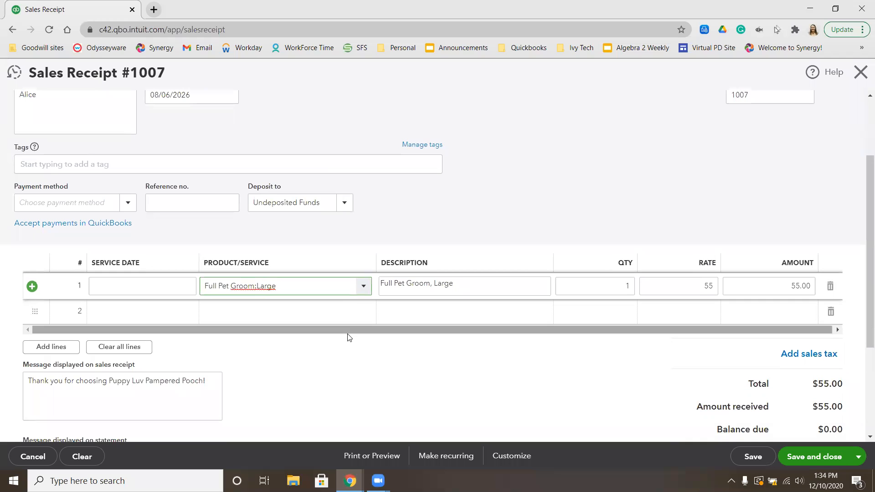
pyautogui.click(295, 312)
pyautogui.write('t')
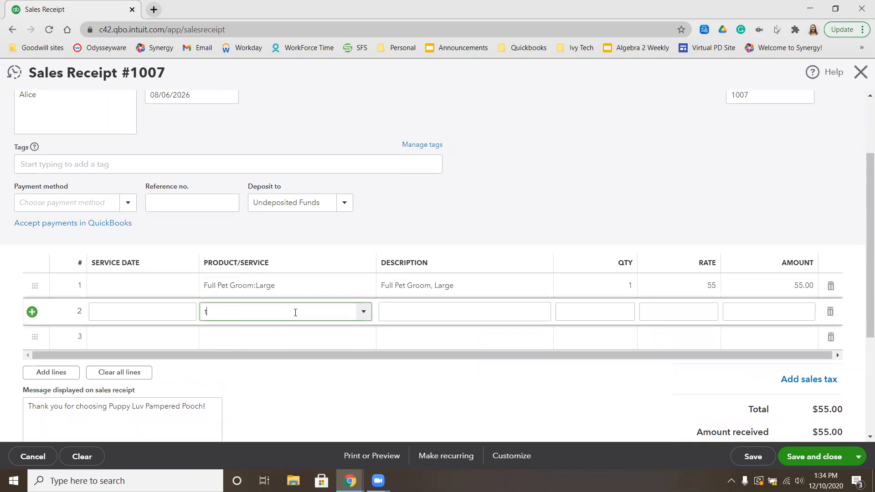
pyautogui.write('eeth Brushed')
pyautogui.click(259, 351)
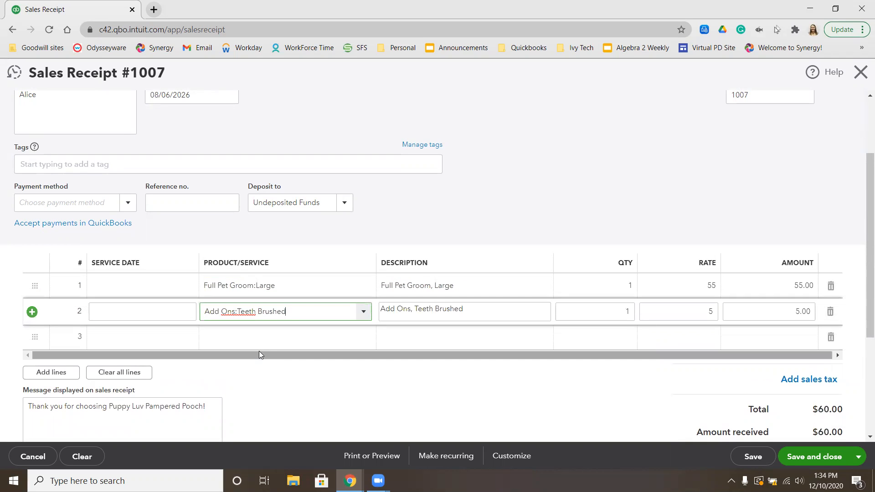
pyautogui.click(266, 336)
pyautogui.write('ear')
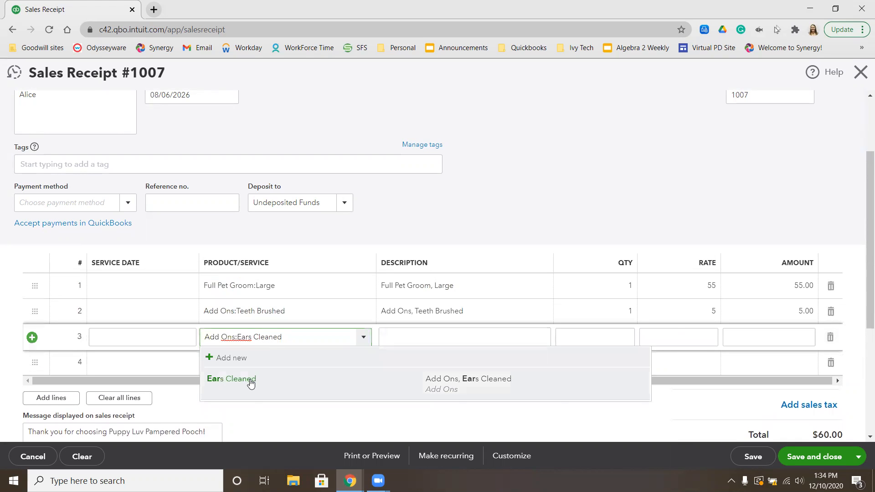
pyautogui.click(251, 381)
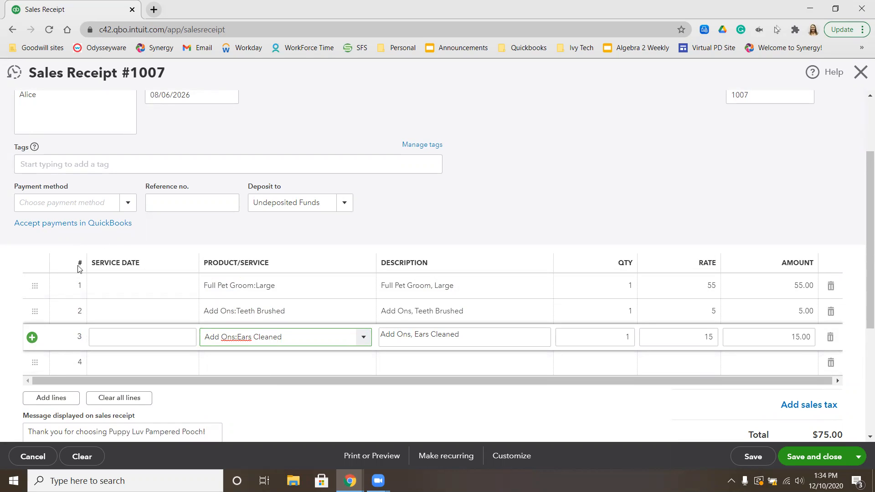
# Set the receipt's payment method to Check with reference number 1515
pyautogui.click(66, 199)
pyautogui.write('che')
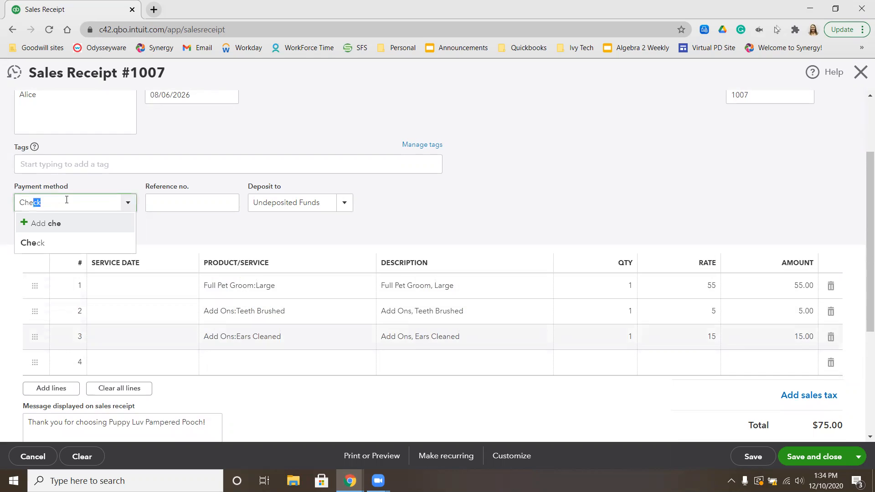
pyautogui.click(39, 248)
pyautogui.click(177, 205)
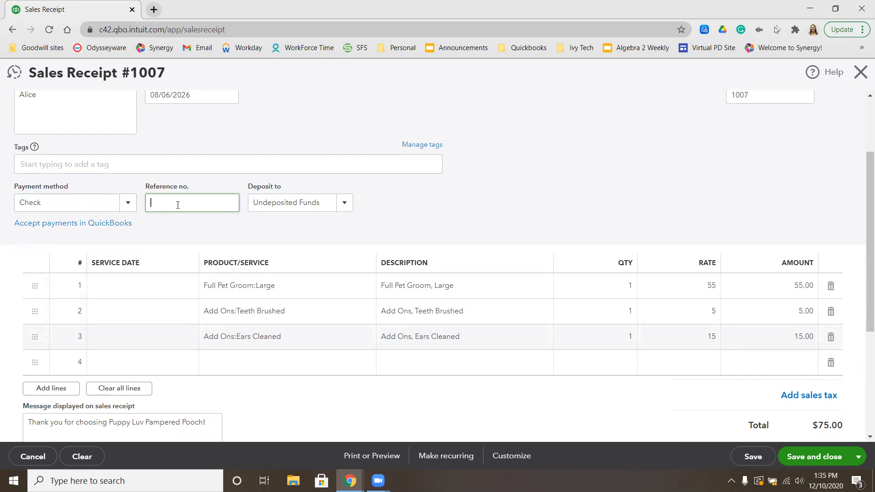
pyautogui.write('1515')
# Review the completed sales receipt, save it and start a new blank one
pyautogui.scroll(3, 464, 185)
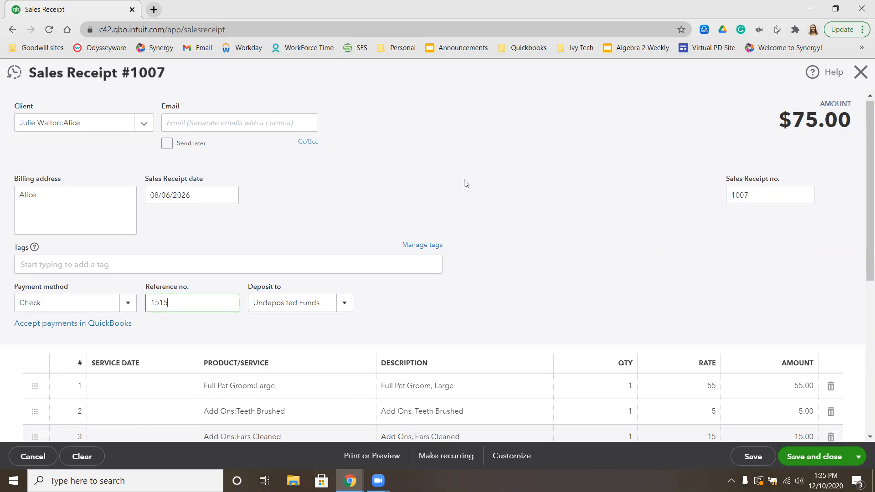
pyautogui.scroll(-4, 566, 199)
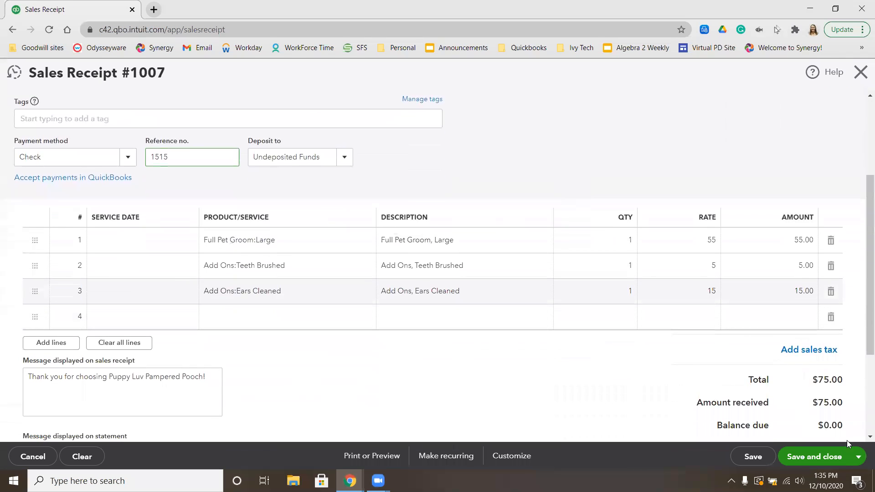
pyautogui.click(858, 456)
pyautogui.click(820, 423)
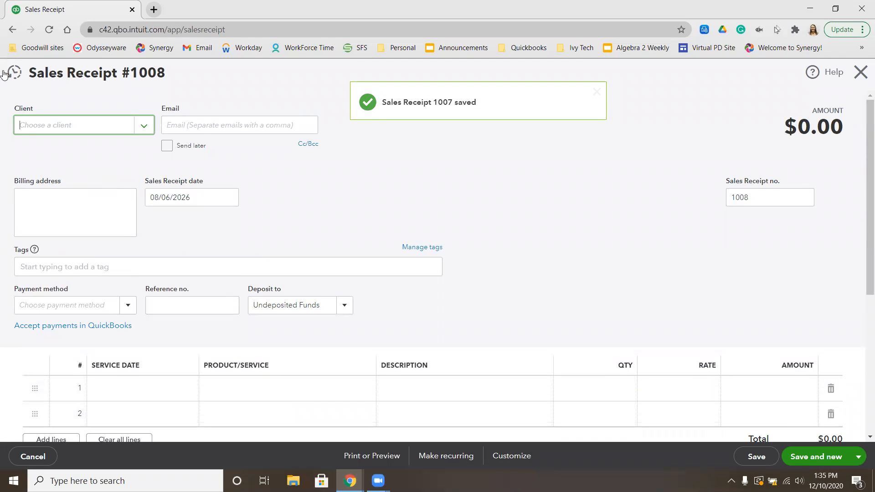
# Date the new receipt 8/7/26 and start a new client under the second pet's name, opening its full details
pyautogui.click(170, 195)
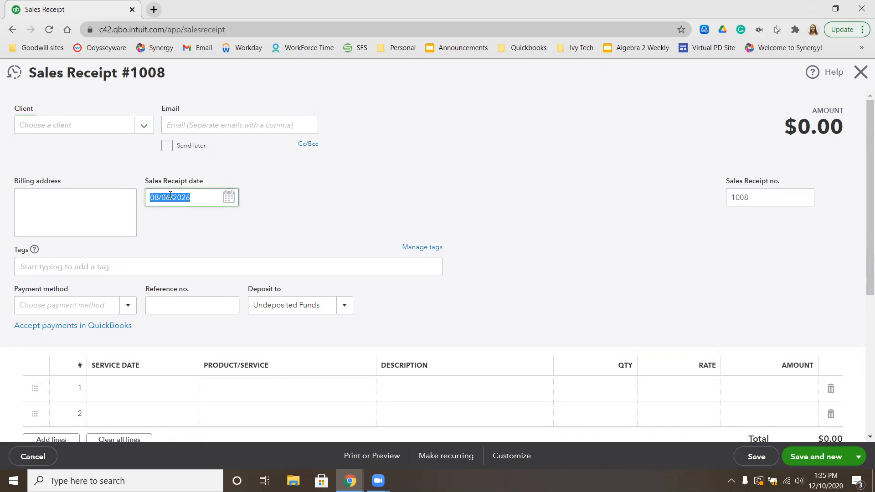
pyautogui.write('8/7/26')
pyautogui.click(82, 132)
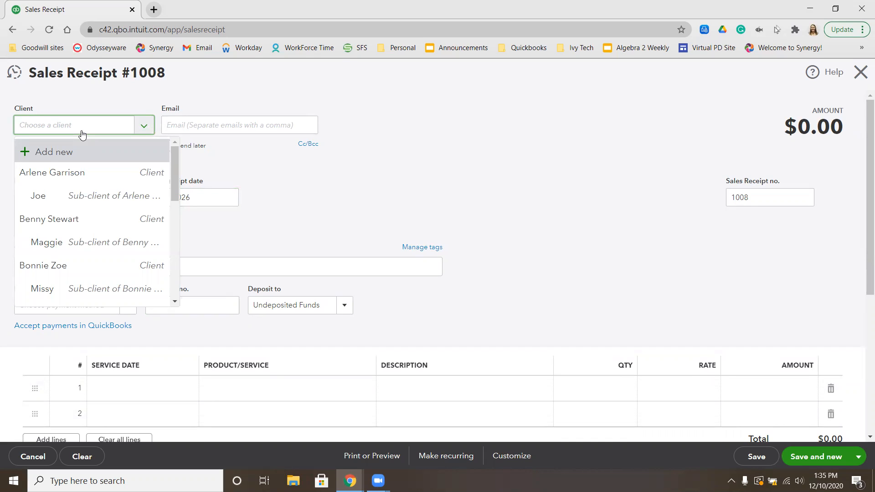
pyautogui.write('Suzy')
pyautogui.click(60, 153)
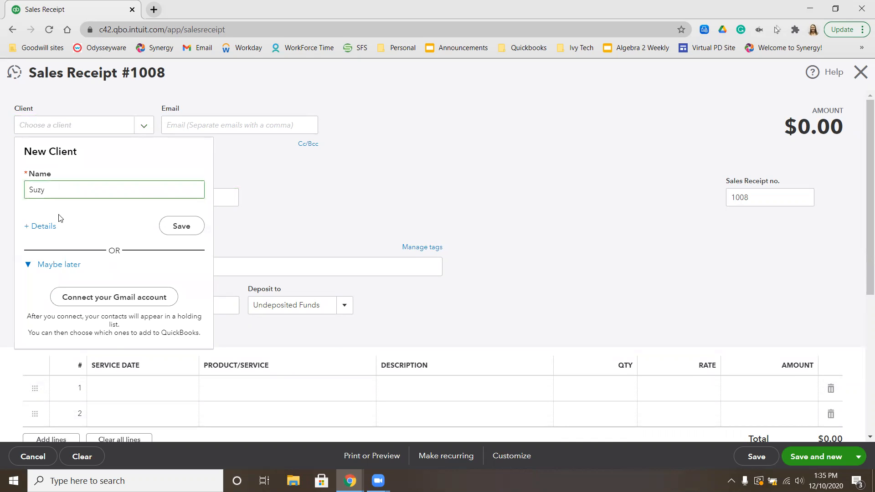
pyautogui.click(39, 227)
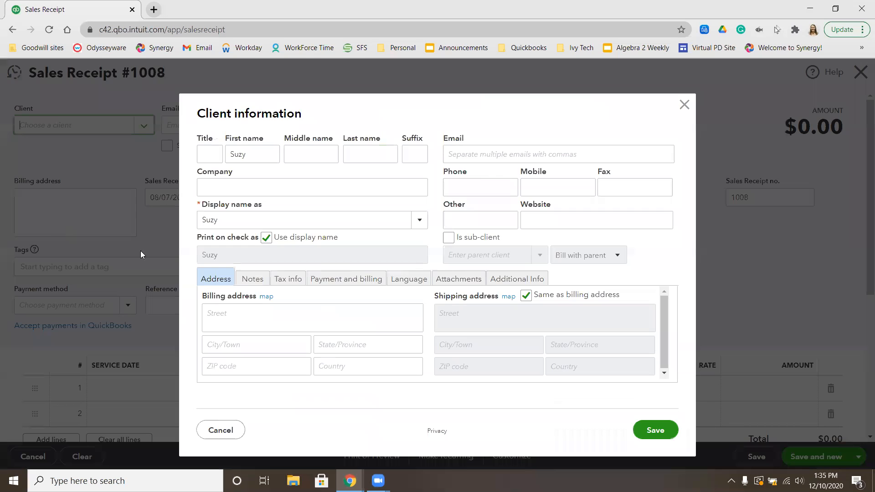
# Save the pet as a sub-client of its existing owner, with the print-on-check name cleared
pyautogui.click(450, 238)
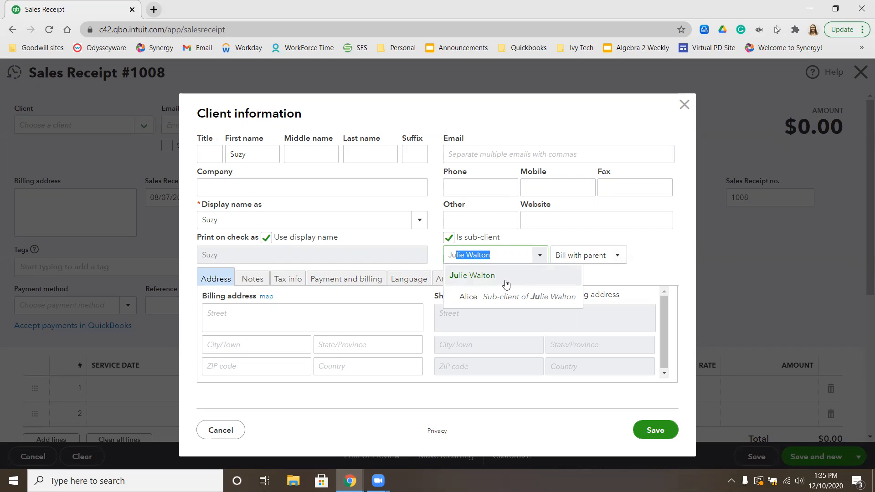
pyautogui.click(506, 285)
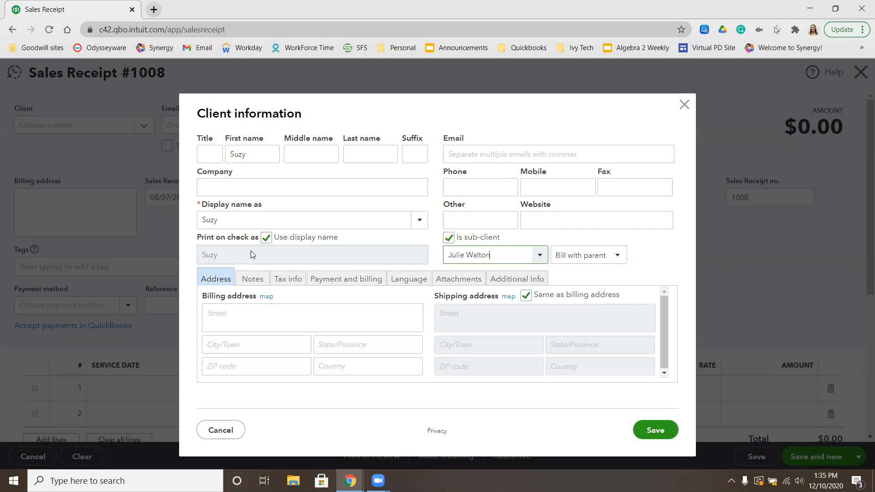
pyautogui.click(266, 237)
pyautogui.doubleClick(319, 255)
pyautogui.press('BackSpace')
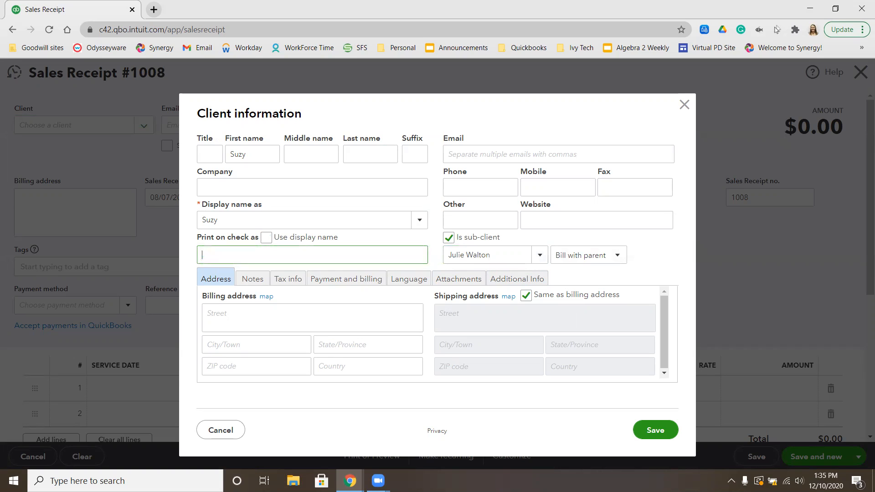
pyautogui.click(656, 431)
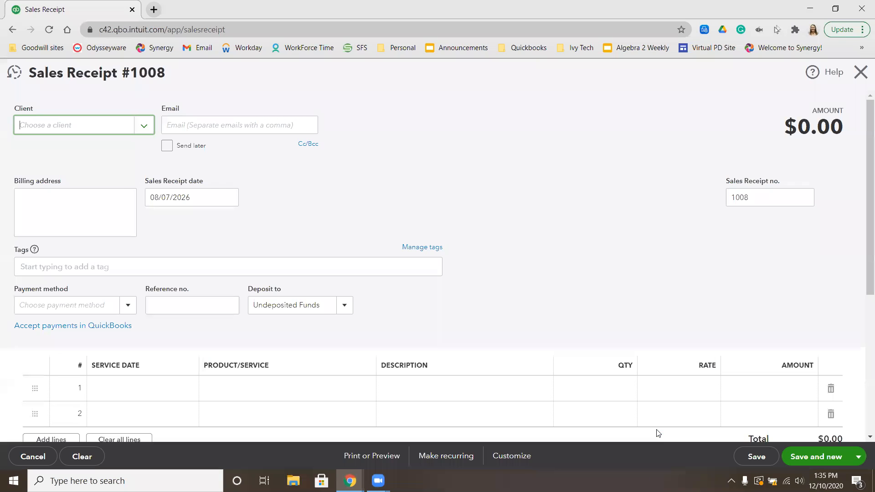
# Set the receipt's payment method to Check with reference number 1515
pyautogui.click(74, 304)
pyautogui.write('Check')
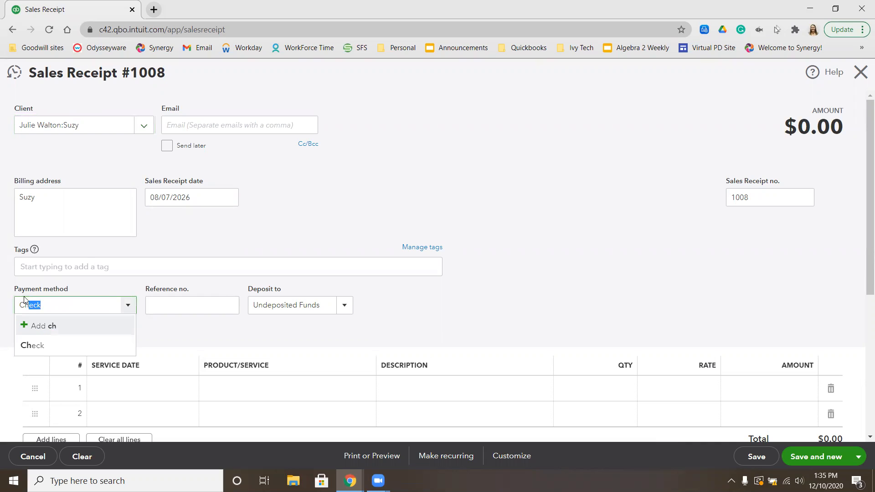
pyautogui.click(78, 343)
pyautogui.click(172, 303)
pyautogui.write('1515')
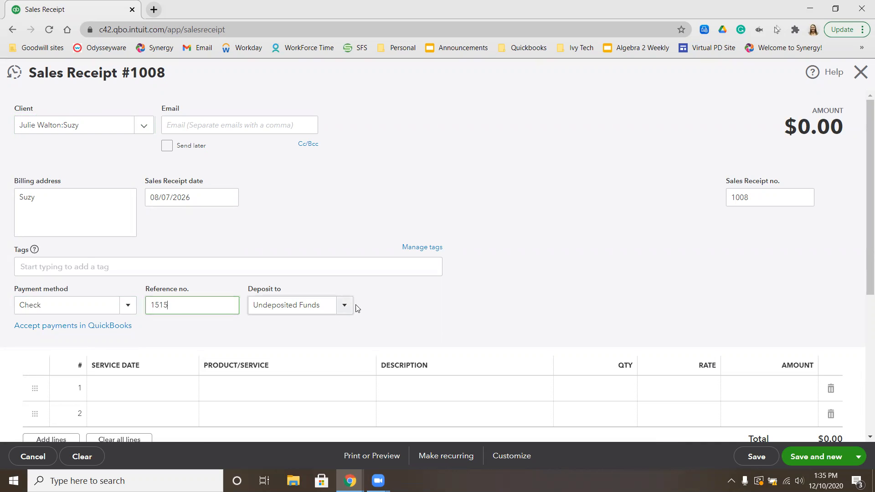
# Add the Full Pet Groom:Large service on line 1 of the receipt
pyautogui.scroll(-3, 328, 296)
pyautogui.click(301, 278)
pyautogui.write('ful')
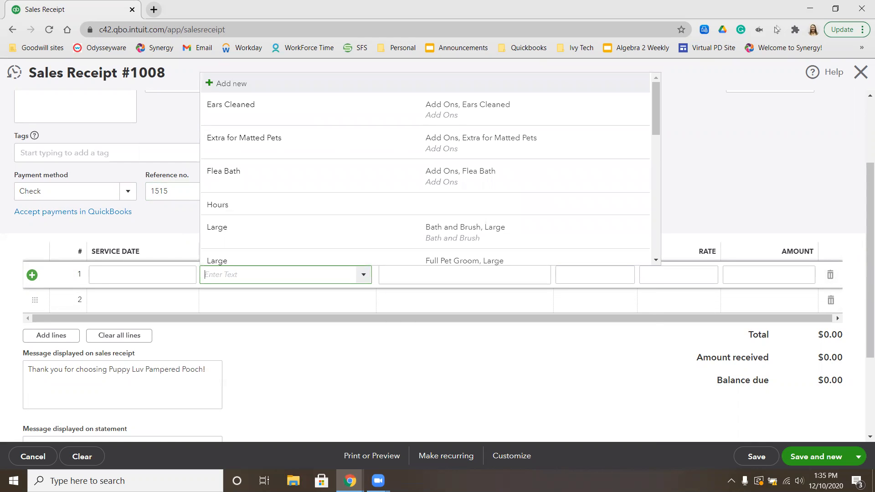
pyautogui.write('full')
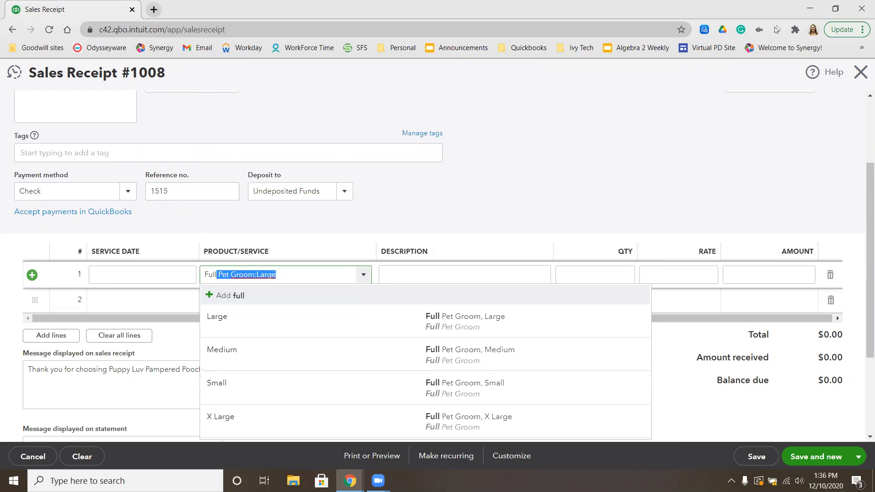
pyautogui.click(244, 321)
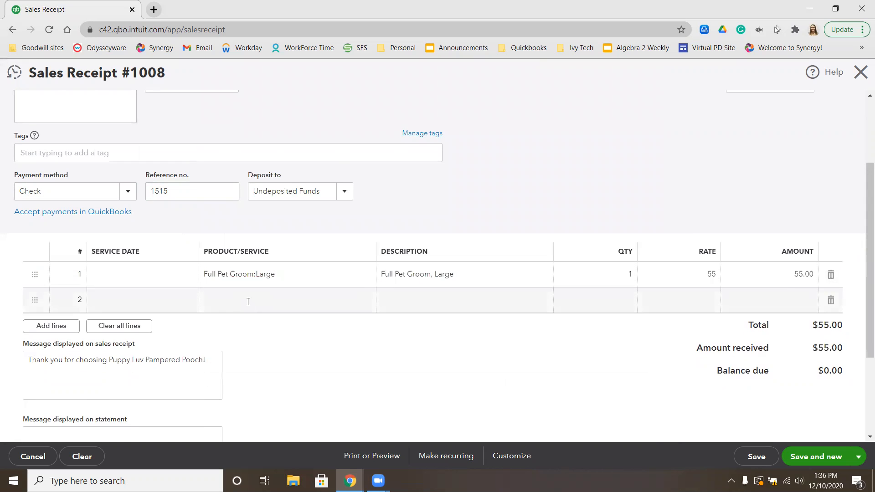
# Add the Teeth Brushed and Ears Cleaned add-ons on lines 2 and 3 of the receipt
pyautogui.click(248, 305)
pyautogui.write('tee')
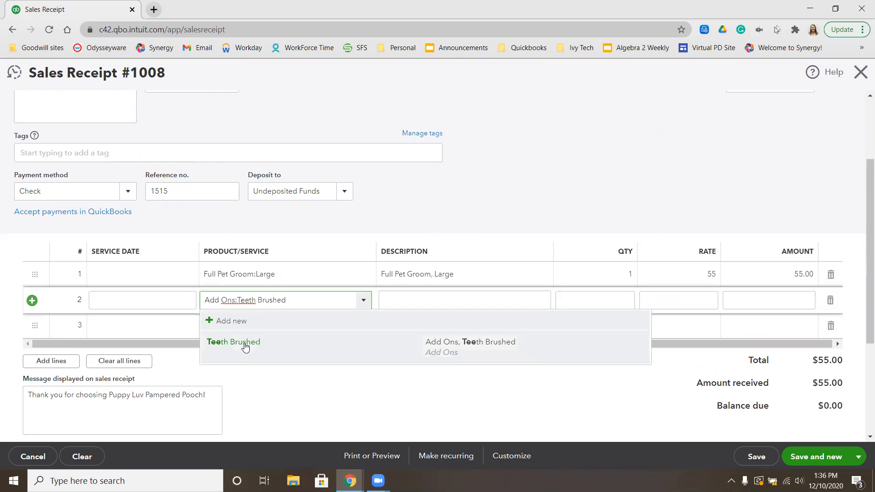
pyautogui.click(245, 346)
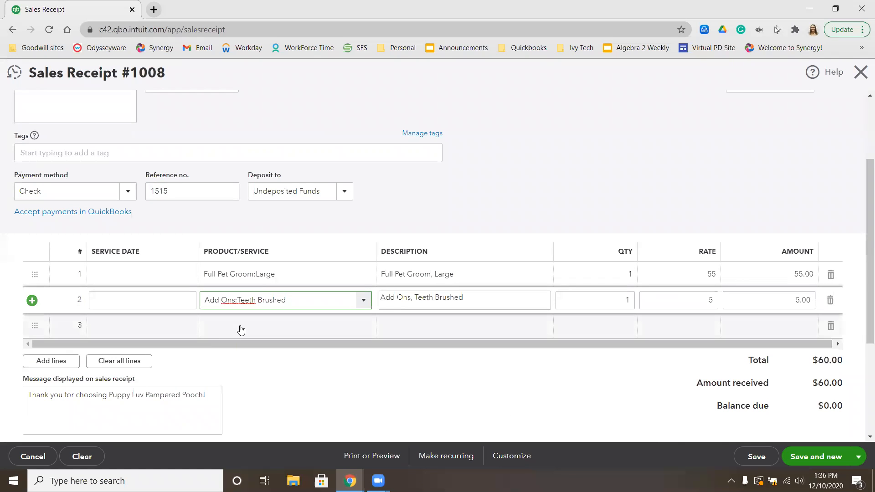
pyautogui.click(240, 331)
pyautogui.write('ears')
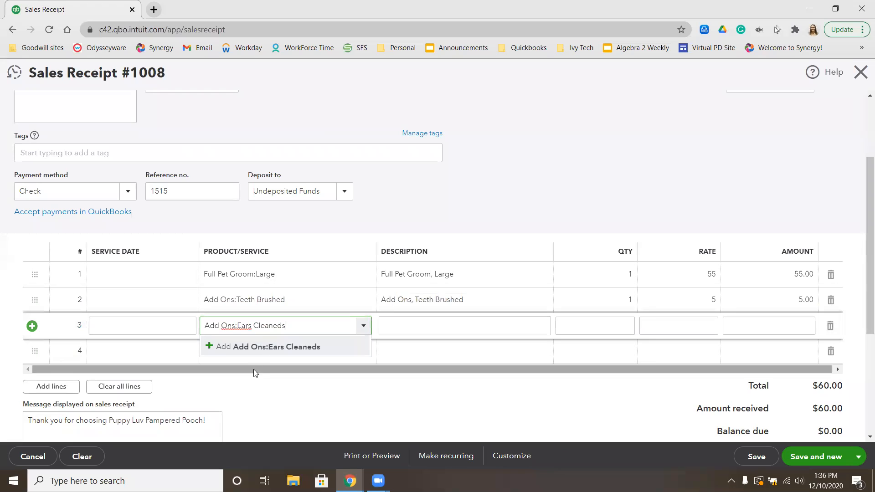
pyautogui.click(262, 349)
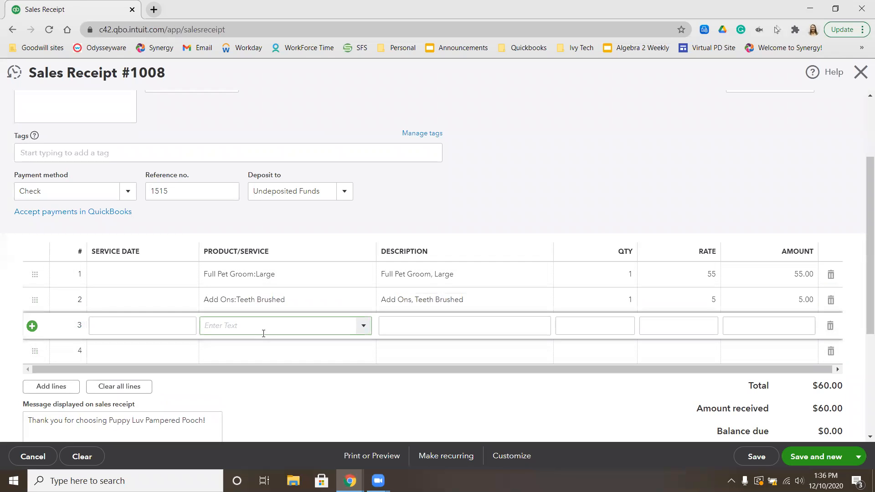
pyautogui.click(258, 332)
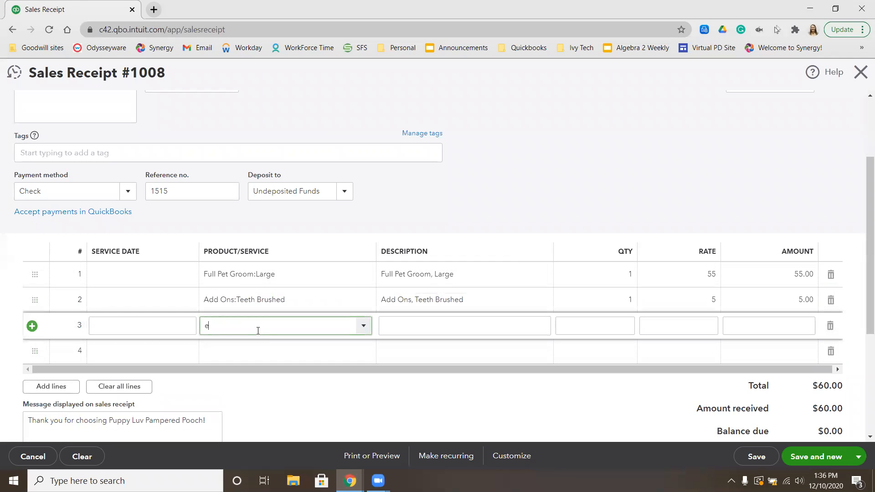
pyautogui.write('ear')
pyautogui.click(245, 367)
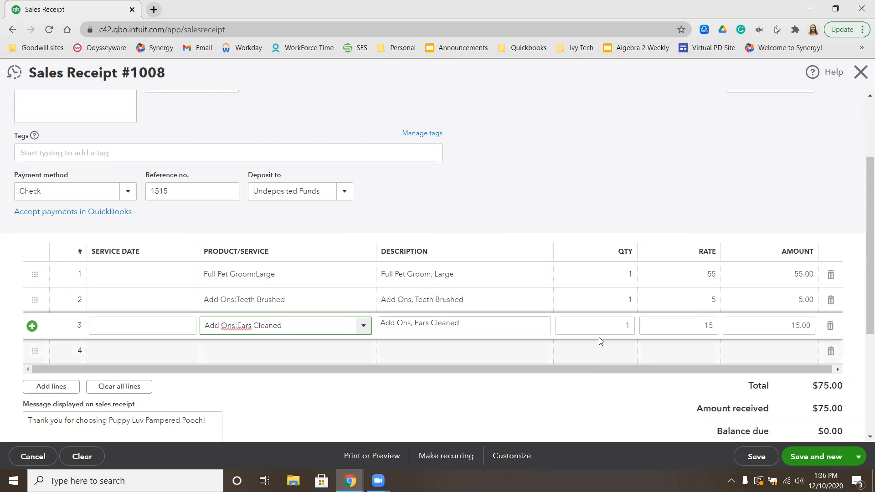
# Review the full sales receipt, then save it and start a new blank one
pyautogui.scroll(-3, 604, 333)
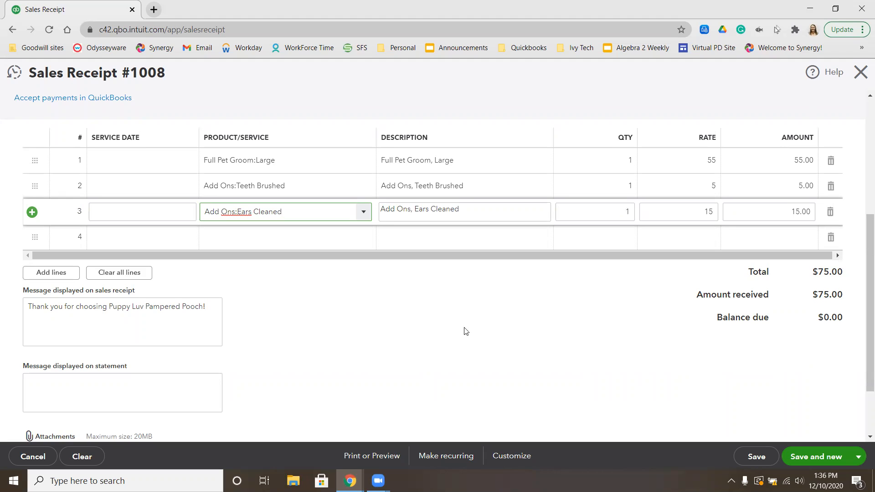
pyautogui.scroll(5, 444, 253)
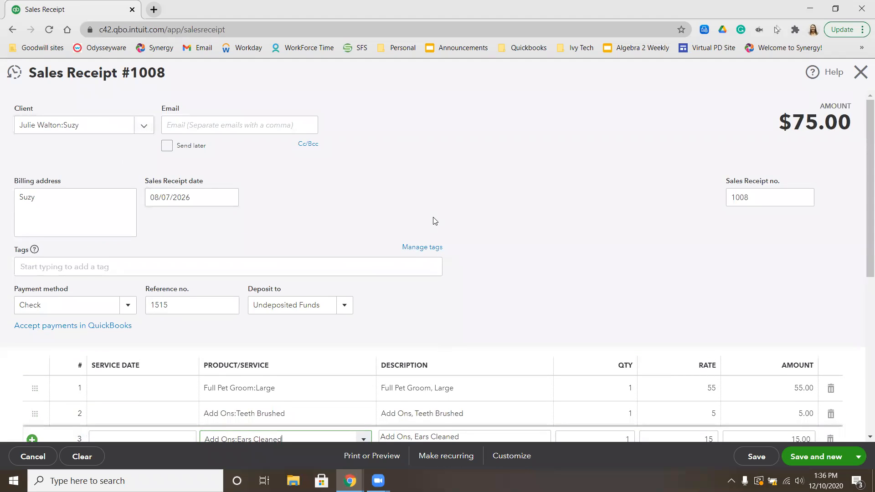
pyautogui.scroll(-3, 433, 219)
pyautogui.scroll(-1, 434, 217)
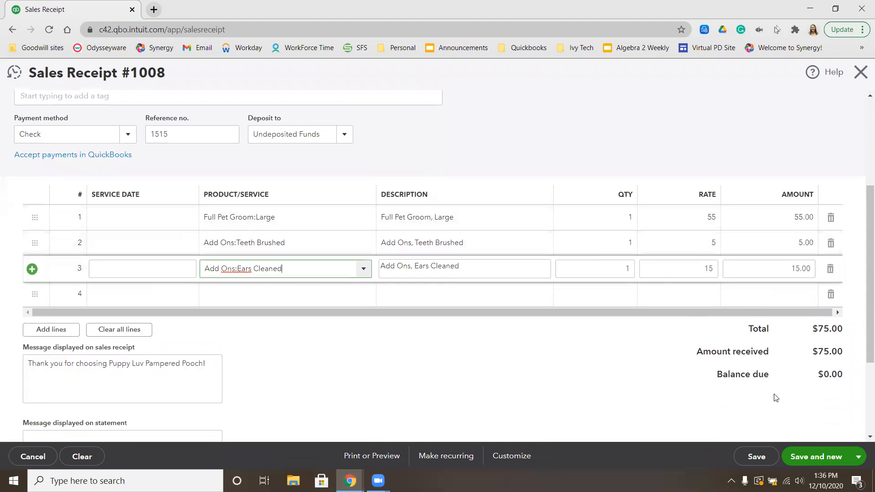
pyautogui.click(812, 458)
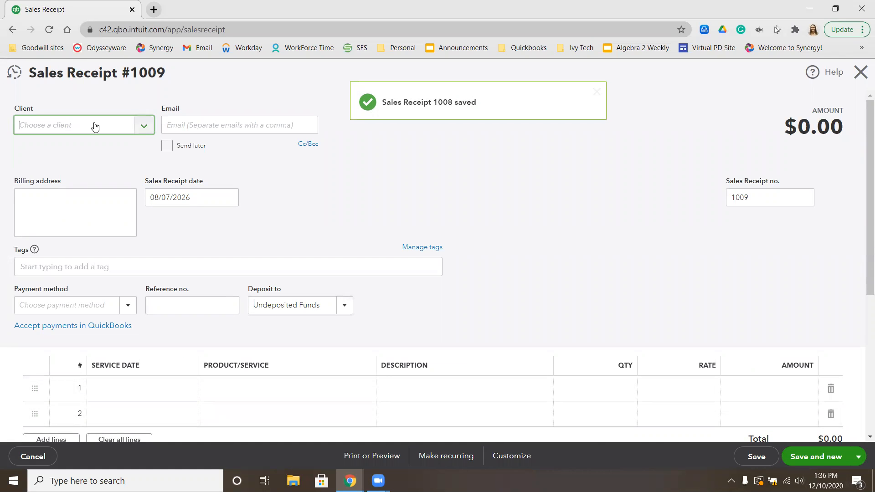
# Add the next pet owner as a new client by full name from the receipt's client field and save the entry
pyautogui.click(69, 126)
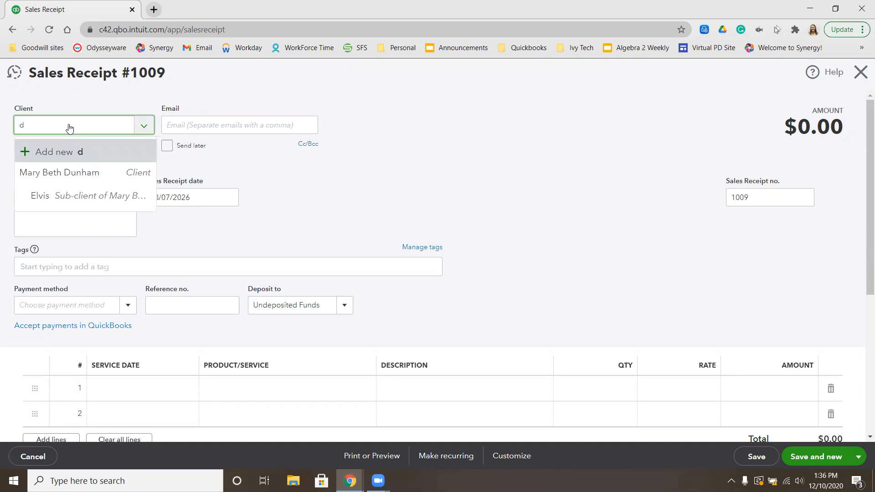
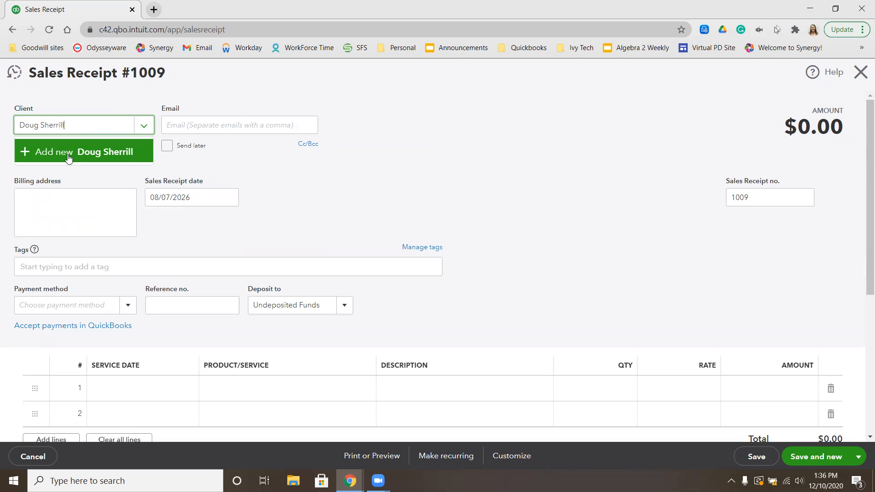
pyautogui.click(68, 155)
pyautogui.click(171, 227)
# Replace the owner in the client field with a new client under the pet's name and open its full details
pyautogui.doubleClick(80, 129)
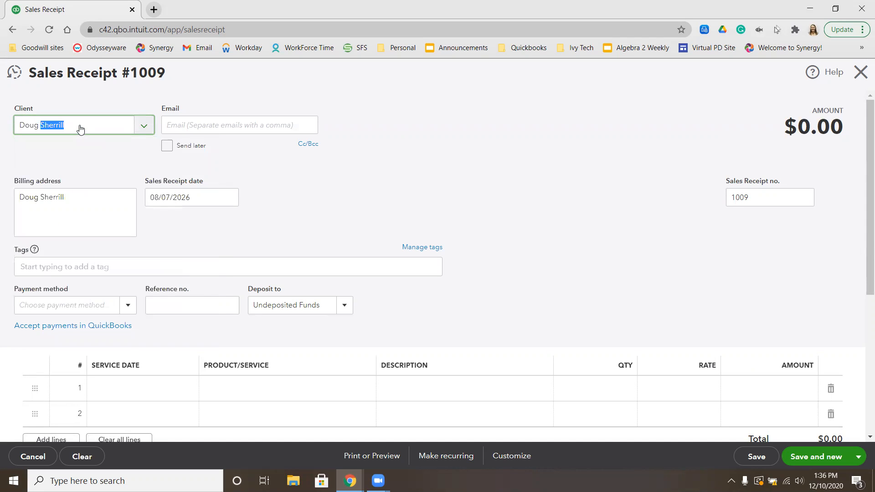
pyautogui.press('BackSpace')
pyautogui.press('BackSpace')
pyautogui.press('BackSpace')
pyautogui.press('BackSpace')
pyautogui.press('BackSpace')
pyautogui.press('BackSpace')
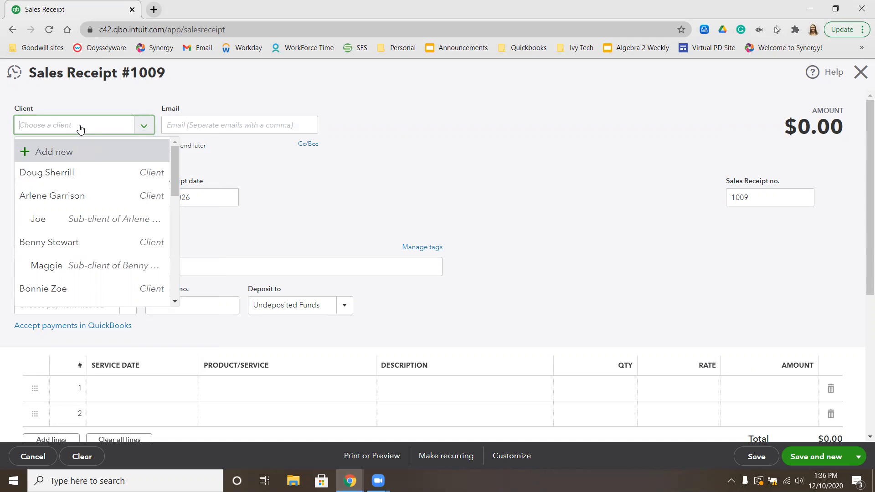
pyautogui.write('Skeeter')
pyautogui.click(55, 157)
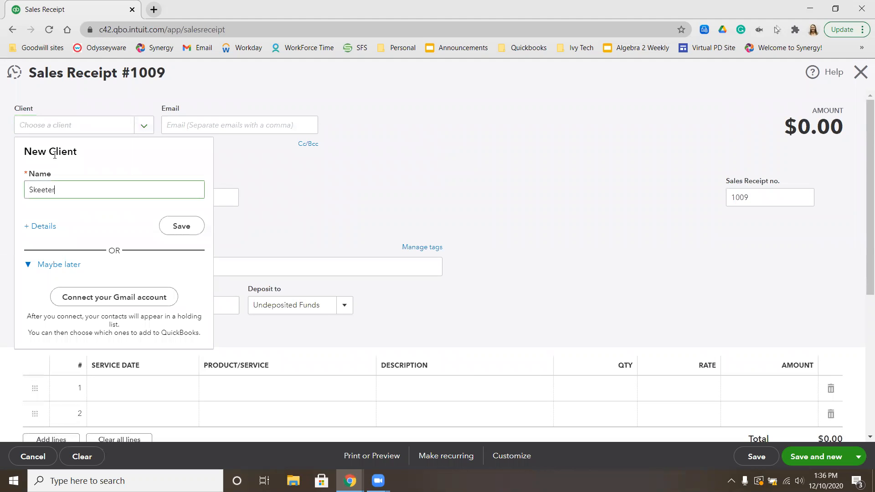
pyautogui.click(26, 226)
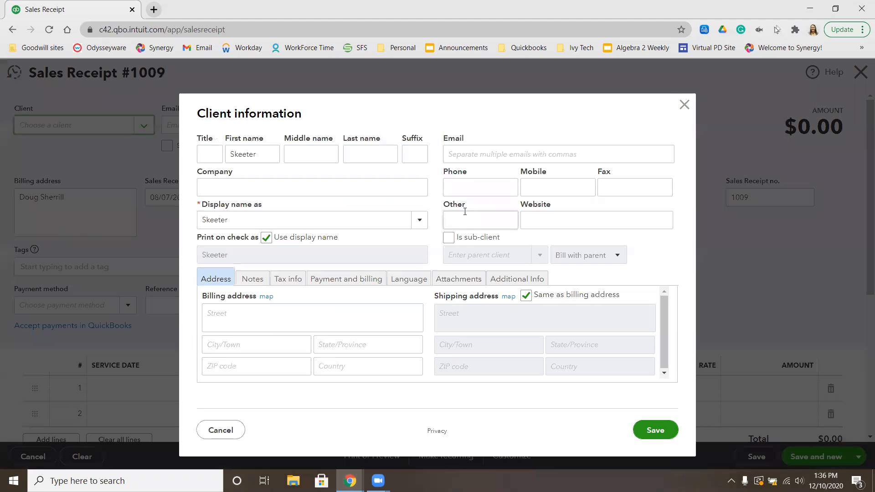
# Make the pet a sub-client of the newly added owner, clear its print-on-check name and save it
pyautogui.click(449, 237)
pyautogui.click(473, 254)
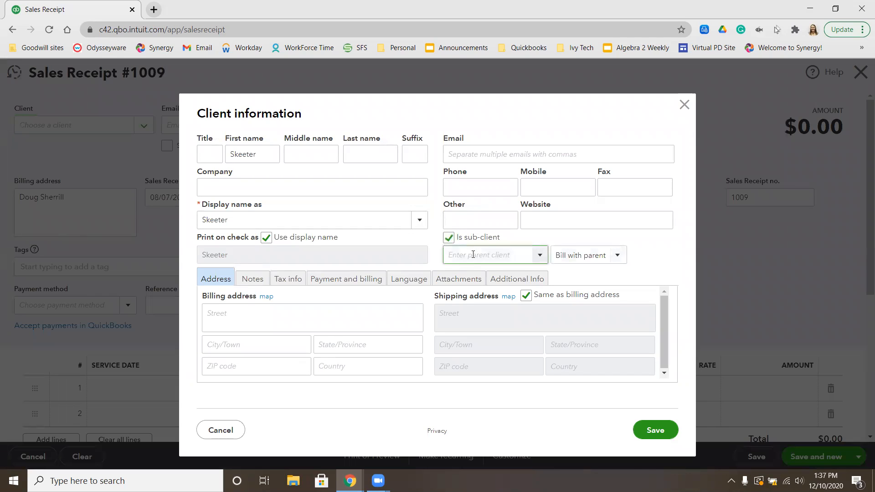
pyautogui.click(472, 279)
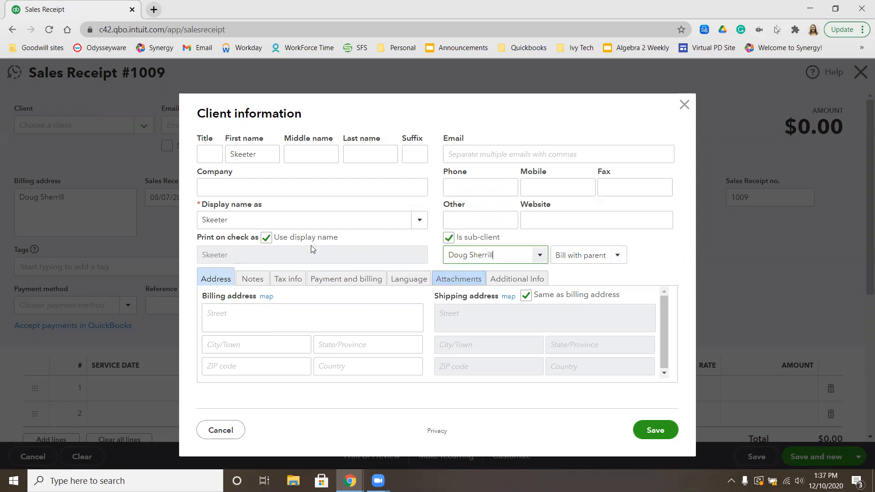
pyautogui.click(265, 237)
pyautogui.doubleClick(260, 253)
pyautogui.press('BackSpace')
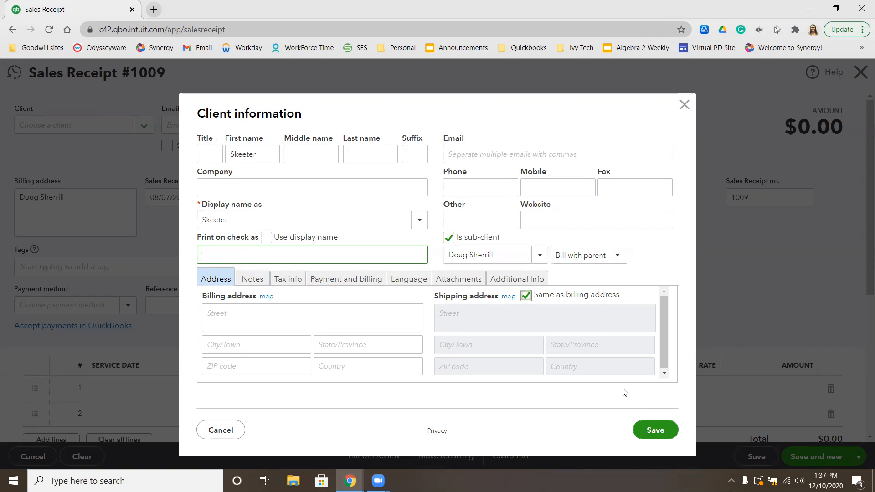
pyautogui.click(656, 433)
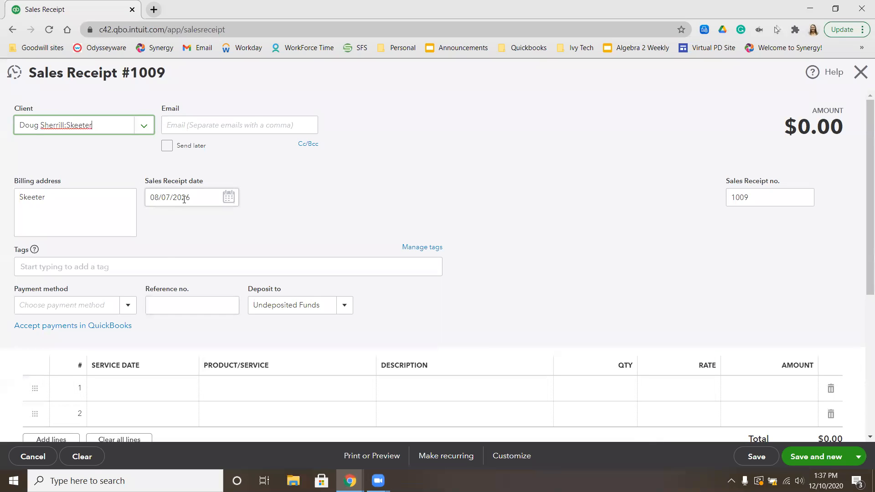
# Set the receipt's payment method to Check with reference number 8987
pyautogui.click(85, 306)
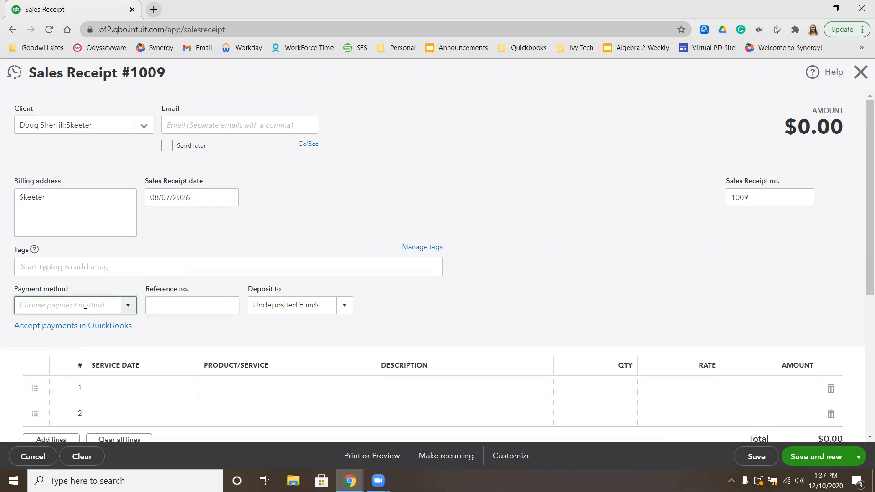
pyautogui.write('Check')
pyautogui.click(55, 349)
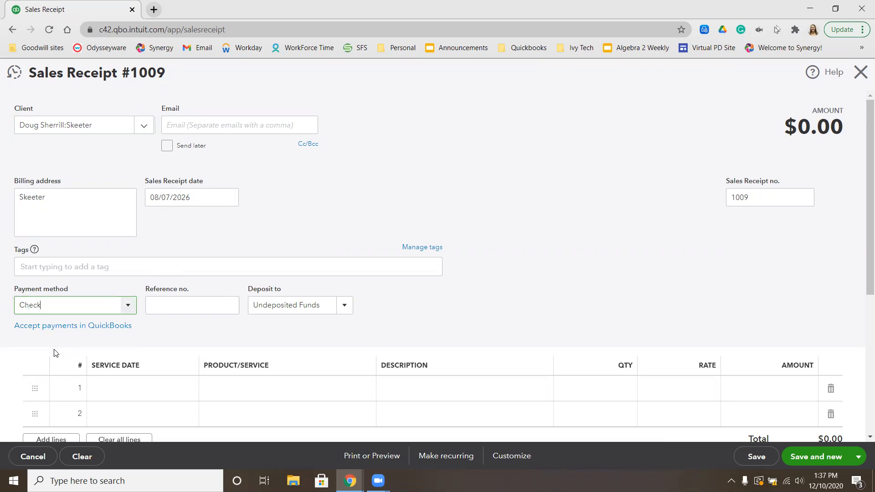
pyautogui.click(171, 299)
pyautogui.write('8987')
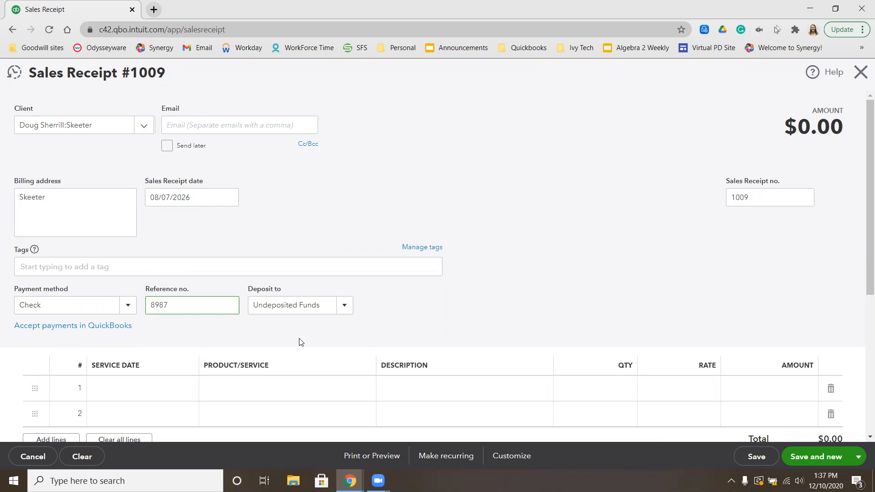
# Add a Bath and Brush, X Large service line to the receipt, save it and start a new receipt
pyautogui.click(323, 390)
pyautogui.write('bath')
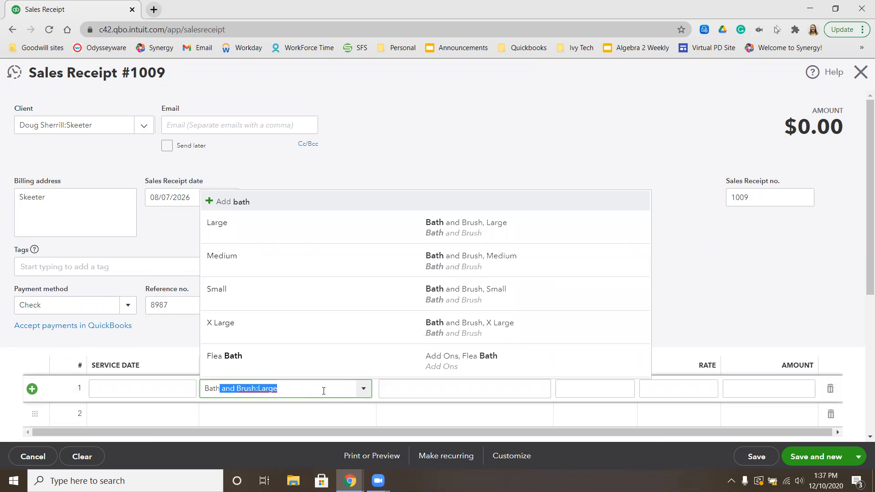
pyautogui.click(313, 325)
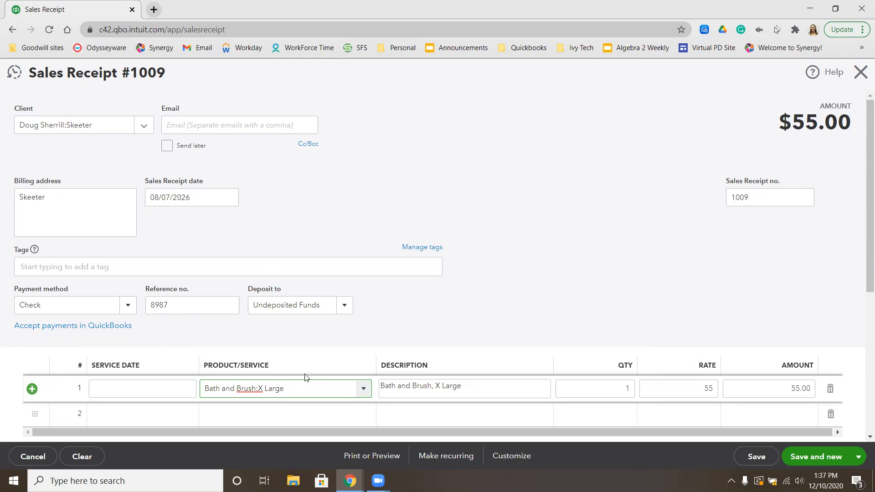
pyautogui.scroll(-3, 547, 319)
pyautogui.click(795, 457)
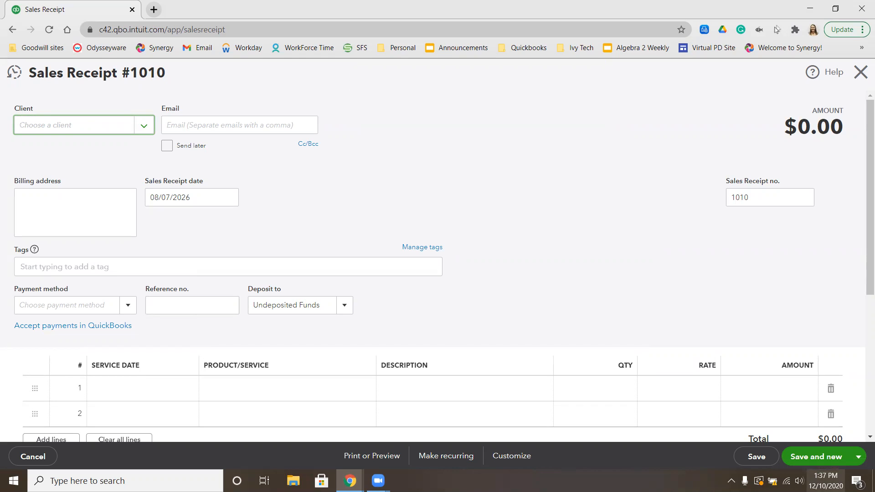
# Add the next pet owner by full name as a new client on receipt 1010 and save the entry
pyautogui.click(75, 130)
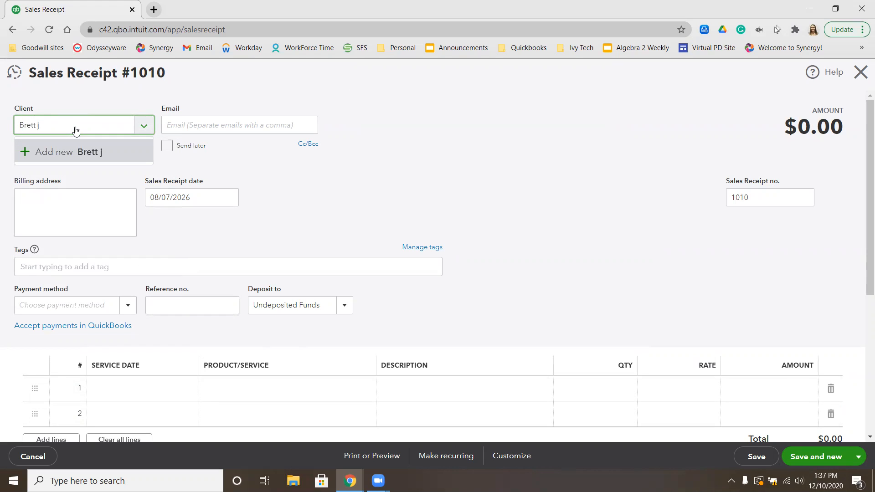
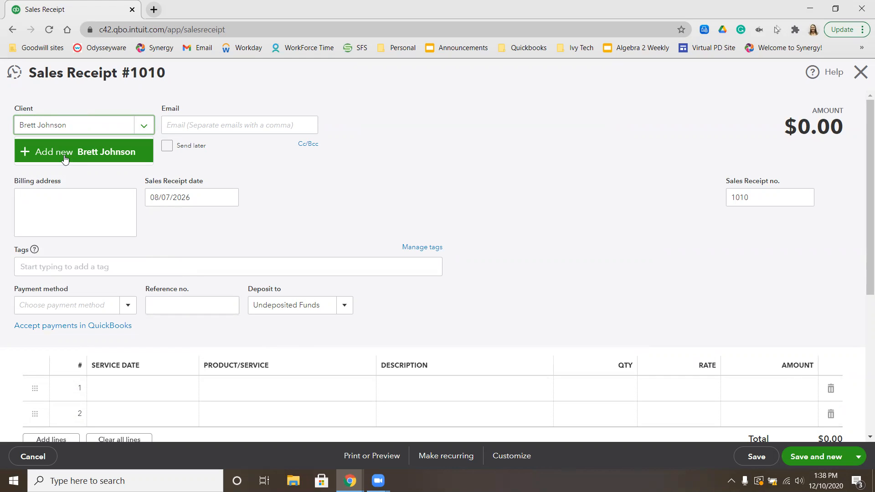
pyautogui.click(64, 158)
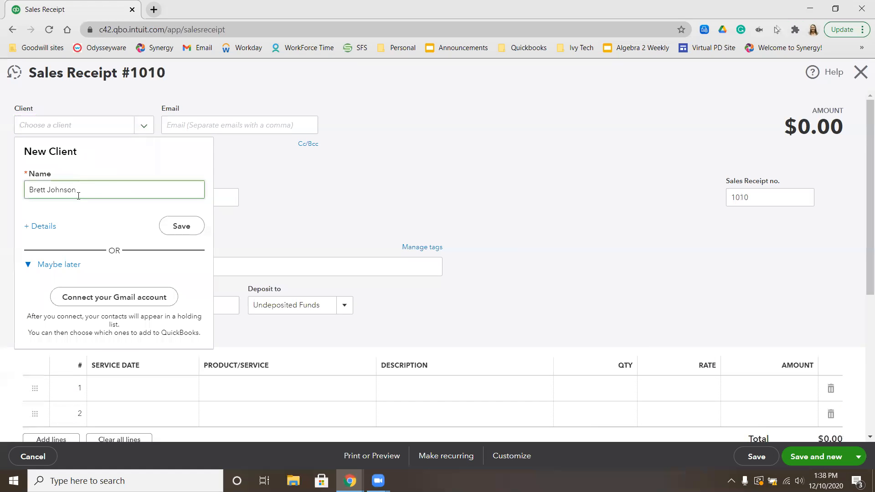
pyautogui.click(182, 228)
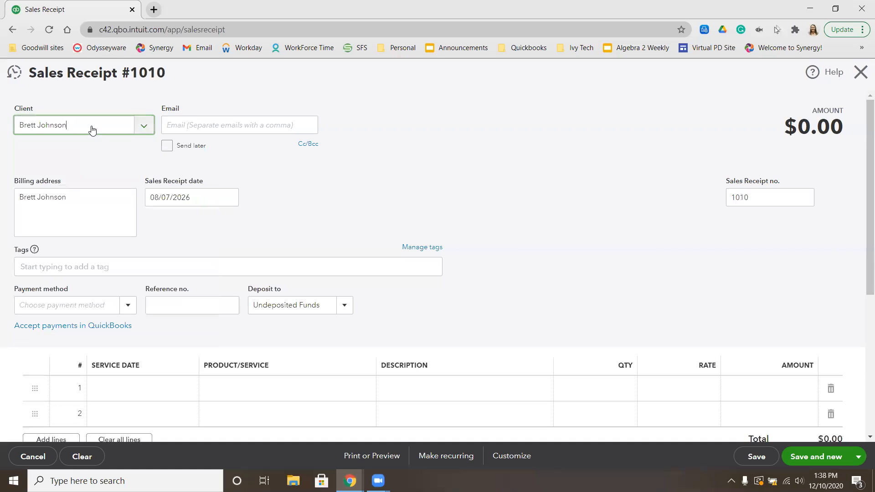
# Replace the owner in the client field with a new client named Romeo and open its full details
pyautogui.doubleClick(92, 130)
pyautogui.press('BackSpace')
pyautogui.press('BackSpace')
pyautogui.press('BackSpace')
pyautogui.press('BackSpace')
pyautogui.press('BackSpace')
pyautogui.press('BackSpace')
pyautogui.press('BackSpace')
pyautogui.write('Ro')
pyautogui.press('BackSpace')
pyautogui.write('omeo')
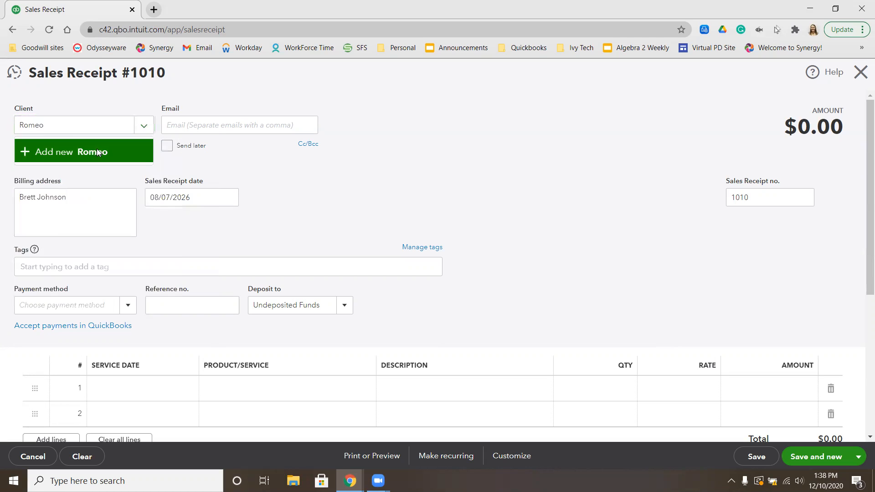
pyautogui.click(97, 152)
pyautogui.click(46, 229)
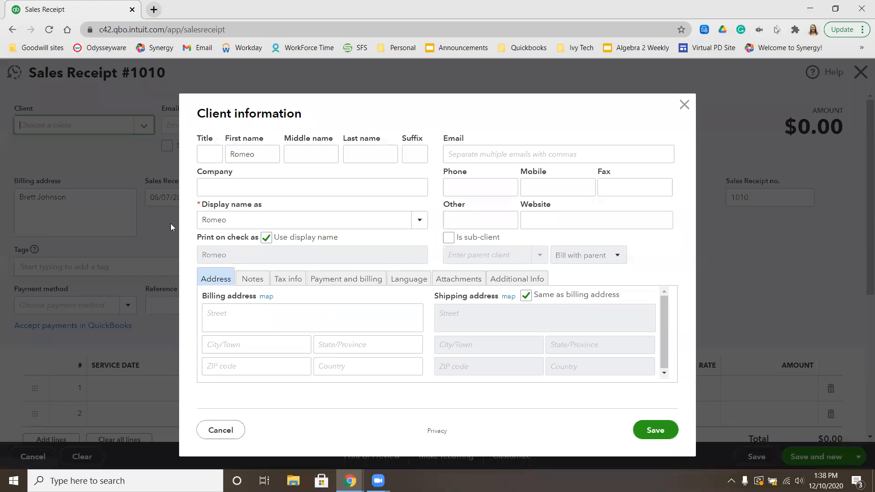
# Make Romeo a sub-client of the newly added owner, clear the print-on-check name and save the client
pyautogui.click(449, 238)
pyautogui.click(457, 254)
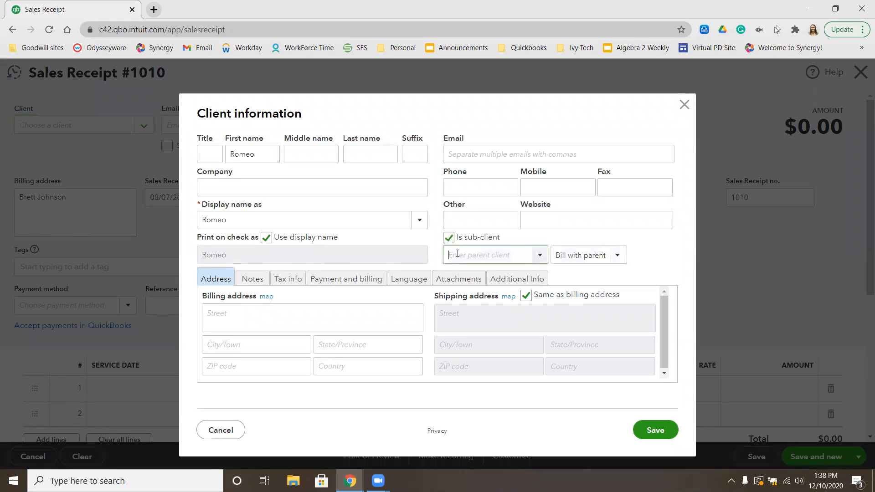
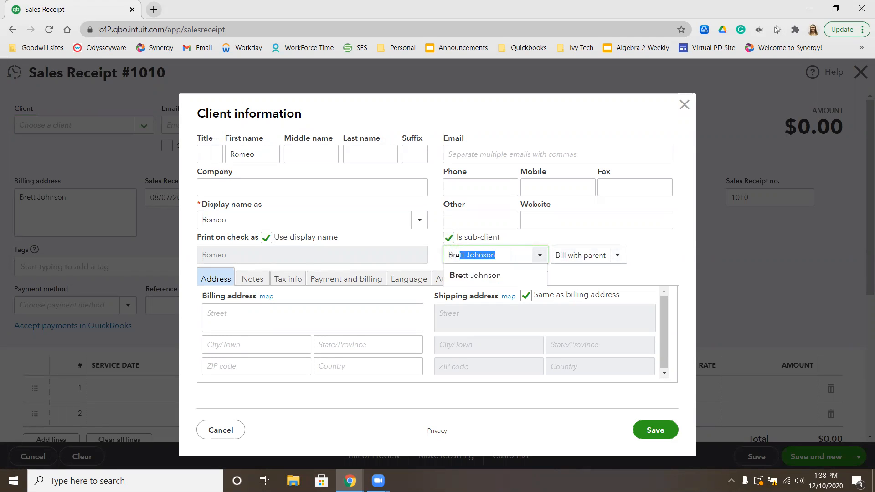
pyautogui.click(460, 277)
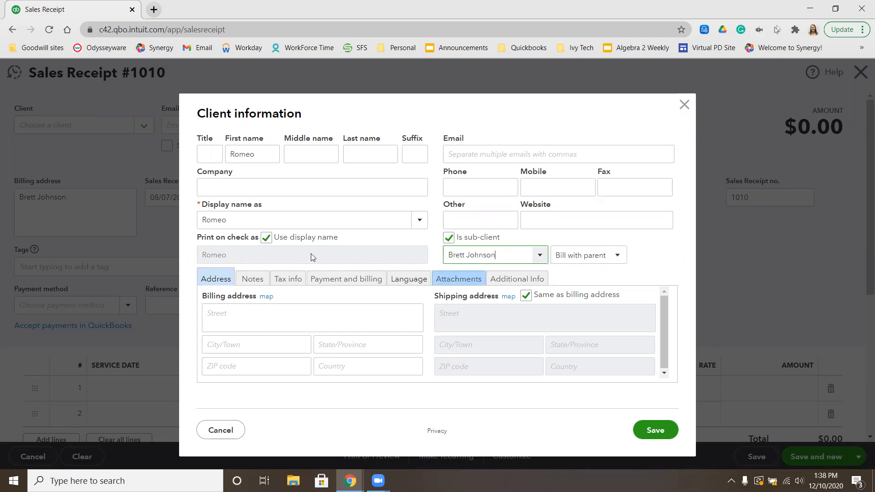
pyautogui.click(266, 237)
pyautogui.doubleClick(264, 256)
pyautogui.press('BackSpace')
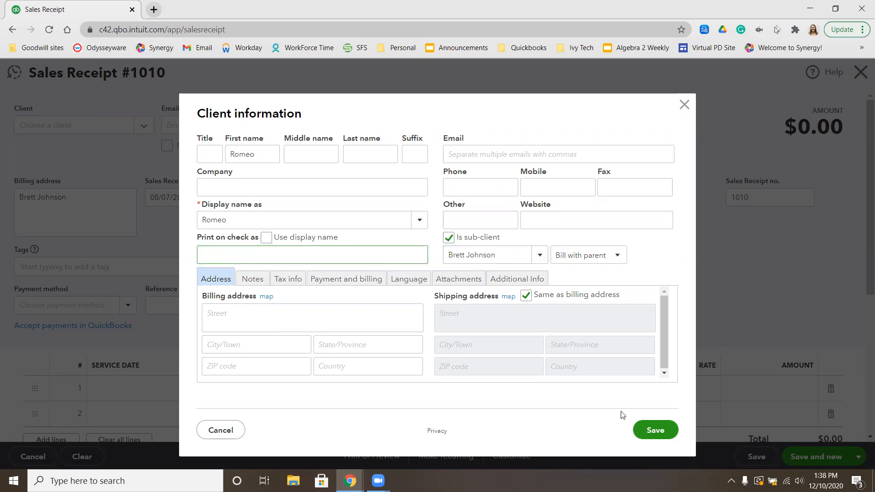
pyautogui.click(652, 432)
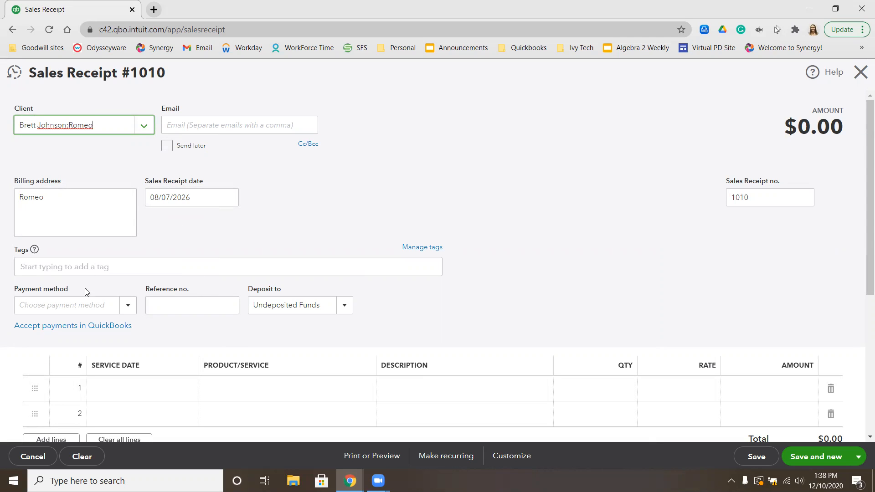
# Set the payment method of Romeo's receipt to Cash
pyautogui.click(76, 305)
pyautogui.write('cas')
pyautogui.click(75, 351)
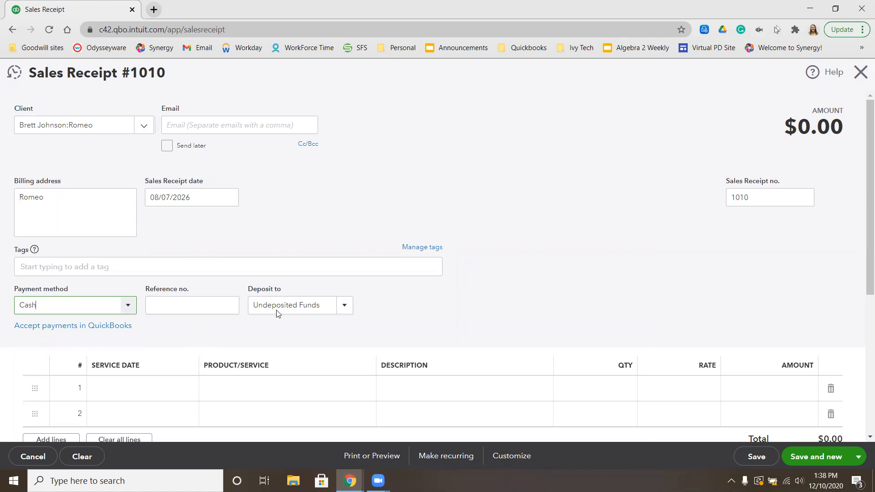
# Add Bath and Brush, Large and the Teeth Brushed add-on as service lines, saving the receipt and starting a new one
pyautogui.scroll(-1, 331, 348)
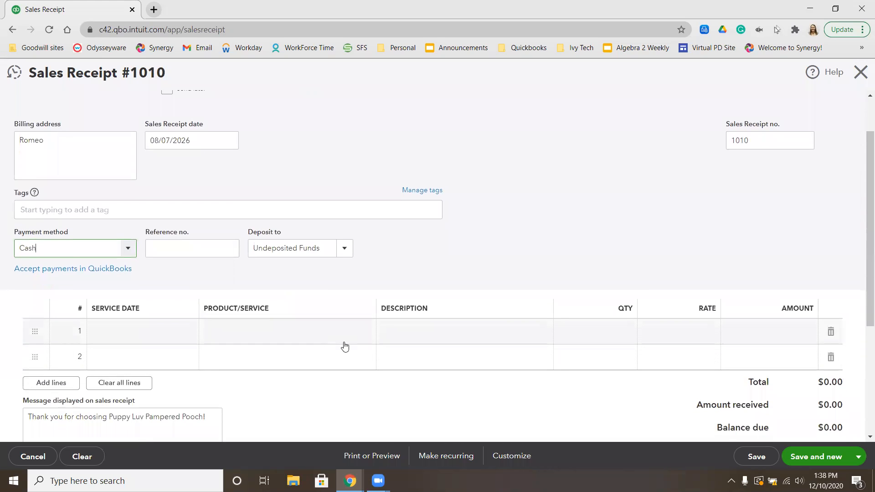
pyautogui.click(273, 333)
pyautogui.write('Bath and Brush:Large')
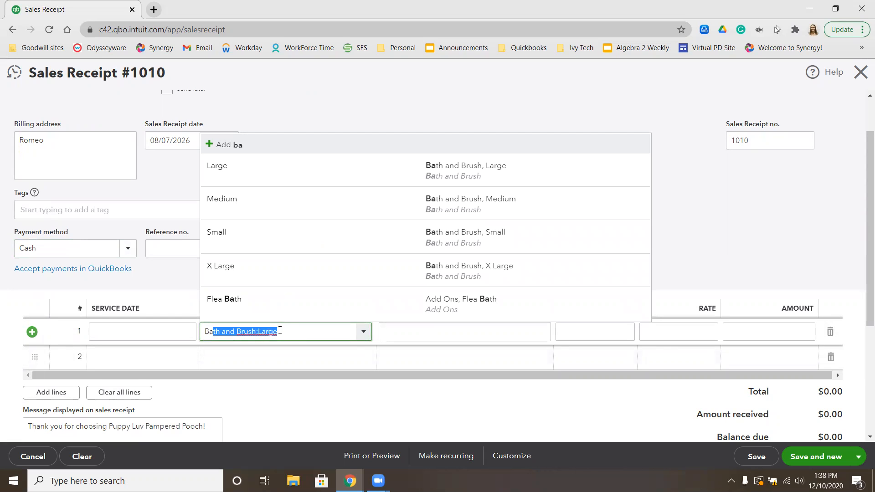
pyautogui.click(361, 180)
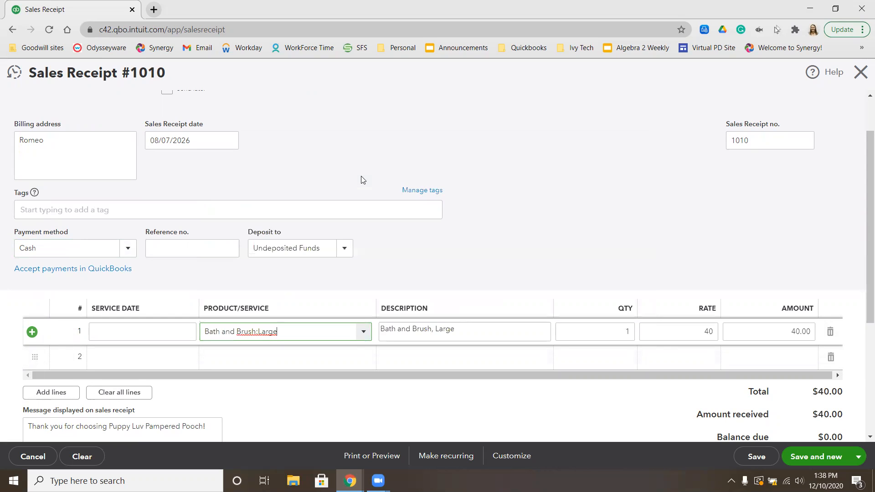
pyautogui.click(243, 364)
pyautogui.write('tee')
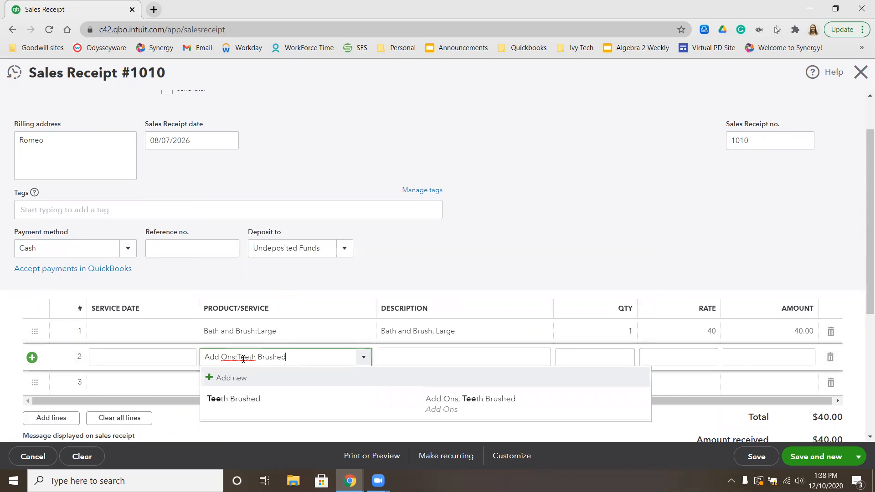
pyautogui.click(232, 399)
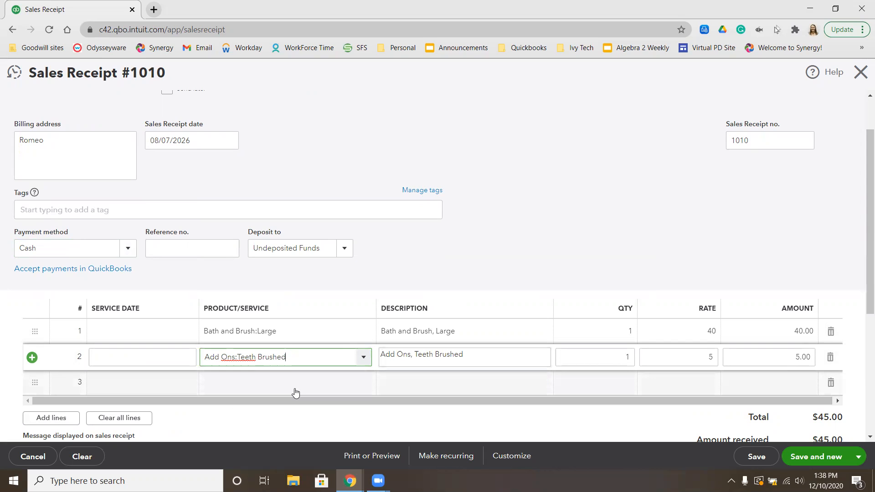
pyautogui.click(816, 462)
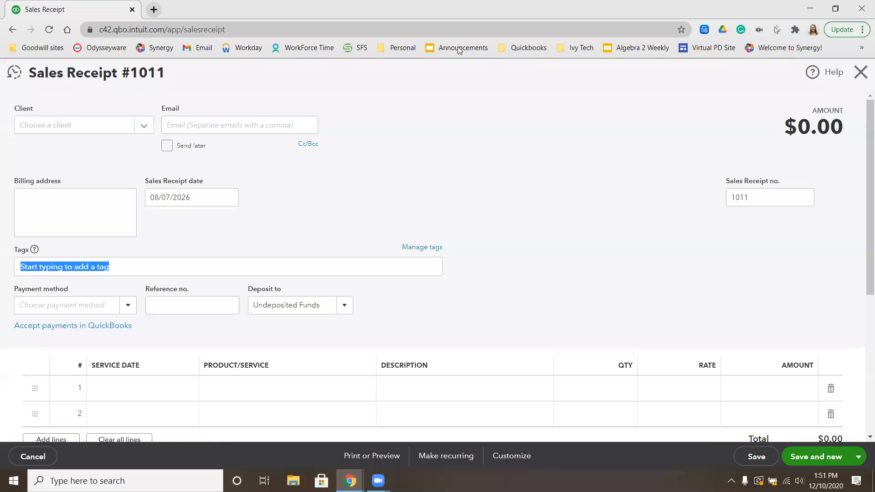
pyautogui.click(518, 181)
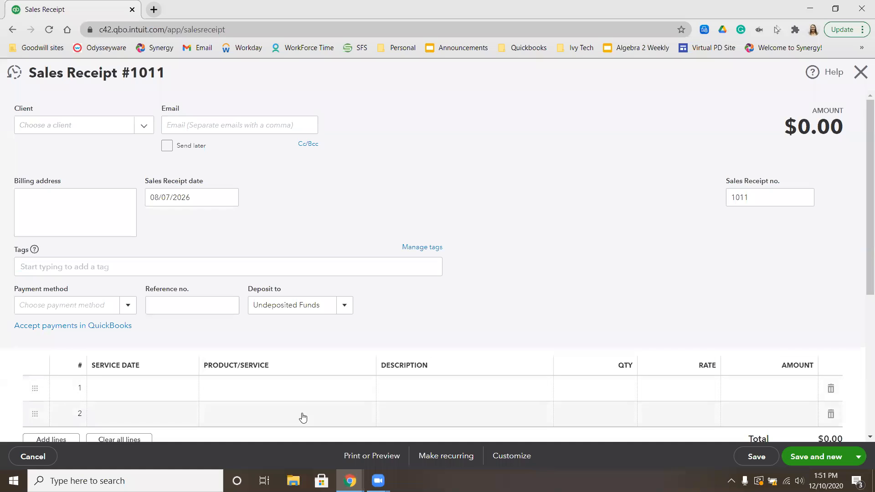
pyautogui.click(304, 384)
pyautogui.write('Add Ons:Flea Batha')
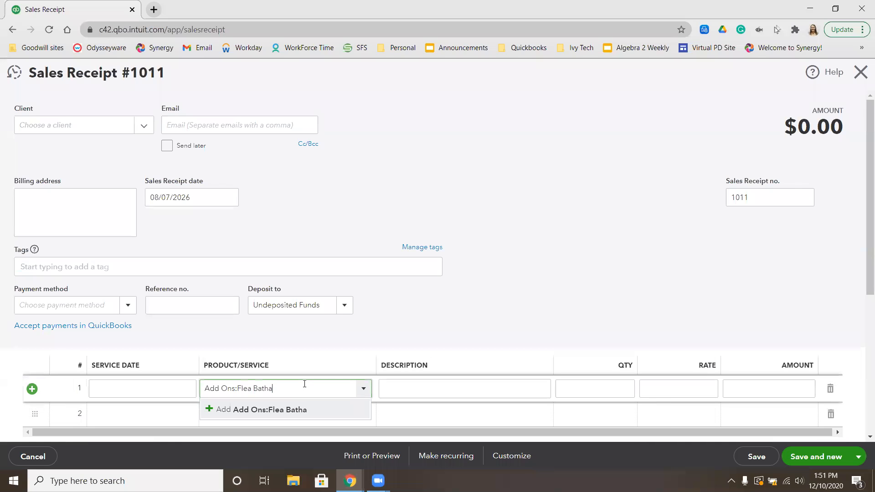
pyautogui.click(296, 410)
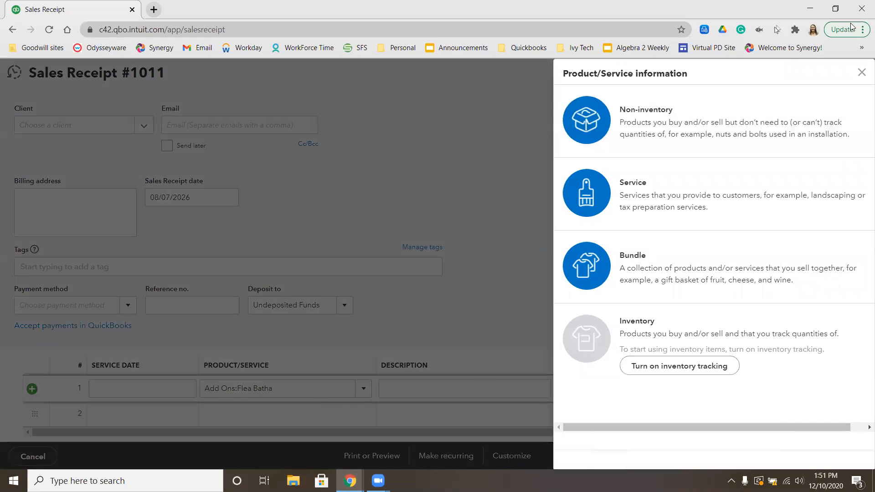
pyautogui.click(861, 72)
# Add the Flea Bath add-on on the first line and Full Pet Groom, Small on the second line of receipt 1011
pyautogui.click(238, 388)
pyautogui.write('Add Ons:Flea Bath')
pyautogui.click(223, 429)
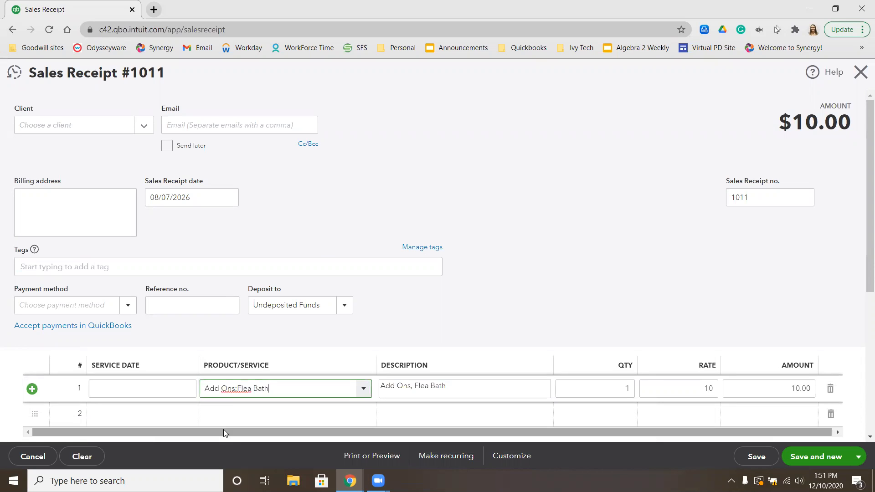
pyautogui.click(229, 417)
pyautogui.write('f')
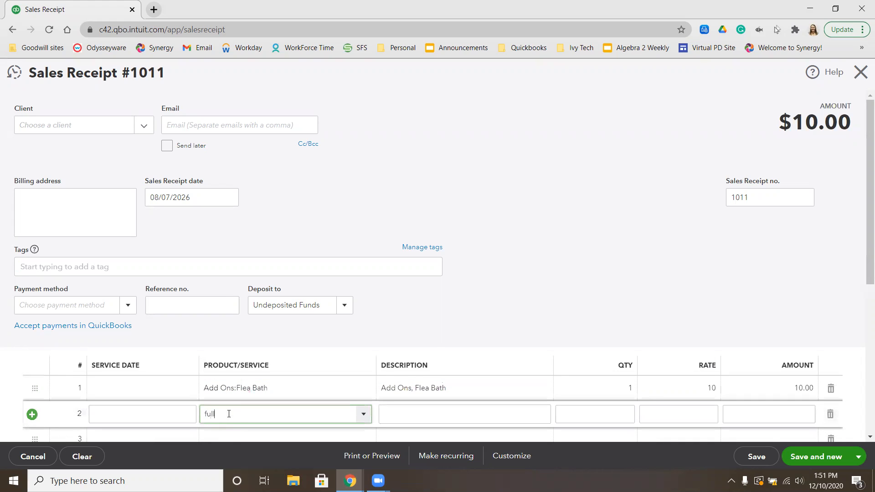
pyautogui.write('ull')
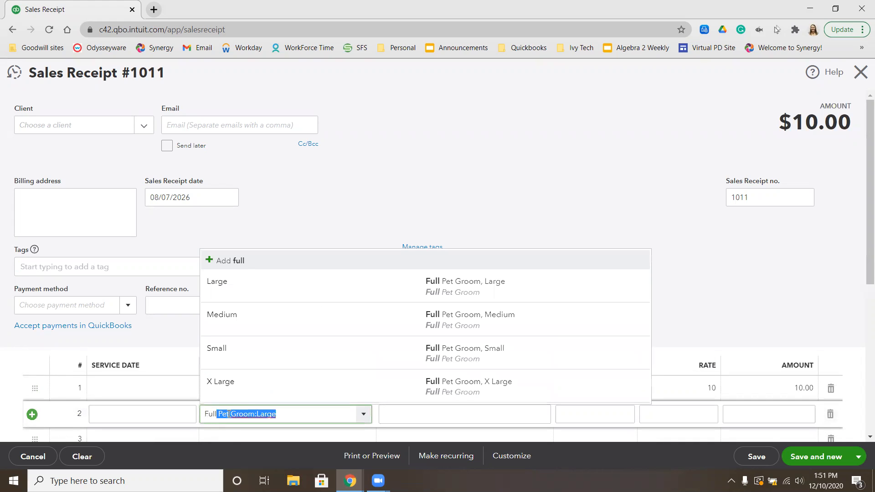
pyautogui.click(244, 354)
# Add the Extra for Matted Pets add-on as the receipt's third service line
pyautogui.scroll(-2, 244, 353)
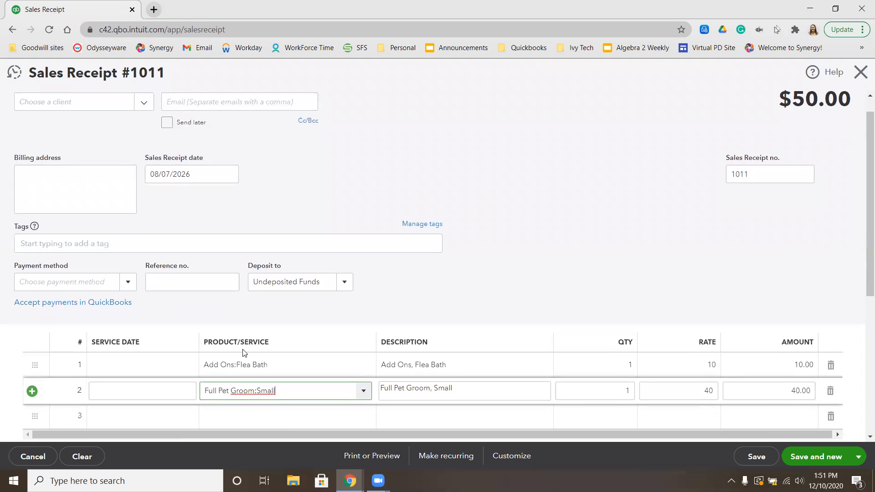
pyautogui.click(231, 380)
pyautogui.write('matt')
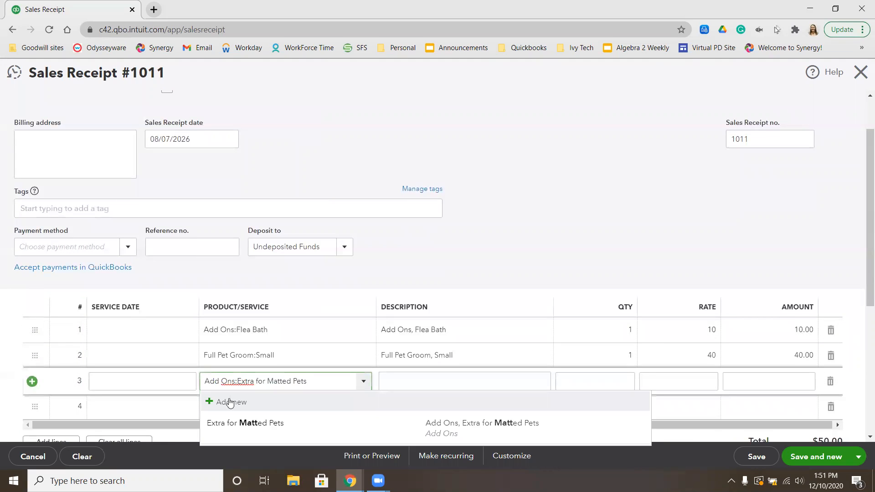
pyautogui.click(238, 424)
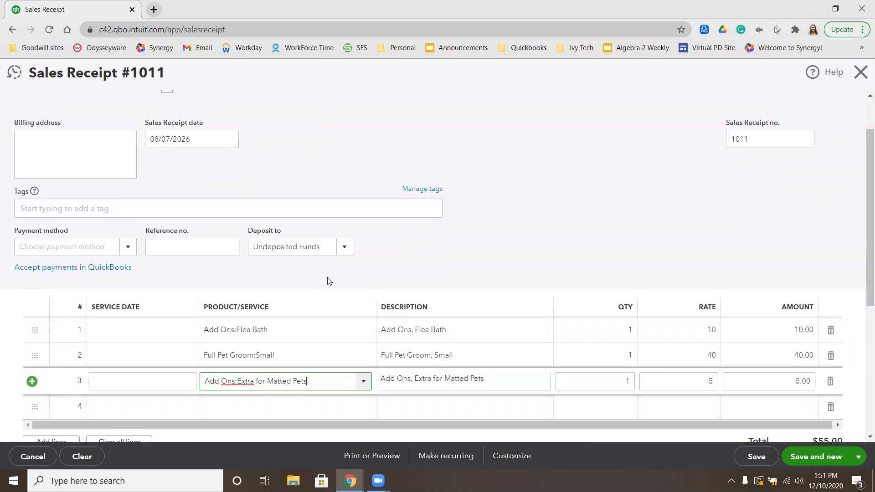
# Add a new client to receipt 1011 using the customer's full name and save the client
pyautogui.scroll(2, 329, 280)
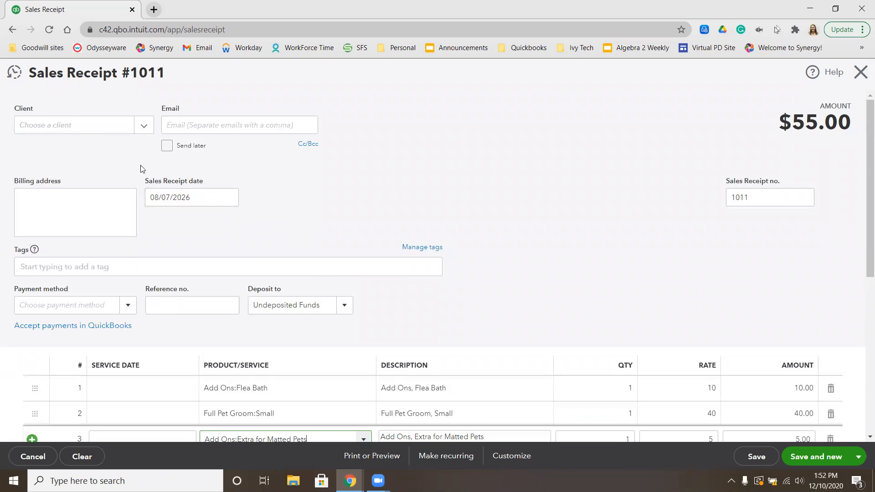
pyautogui.click(67, 127)
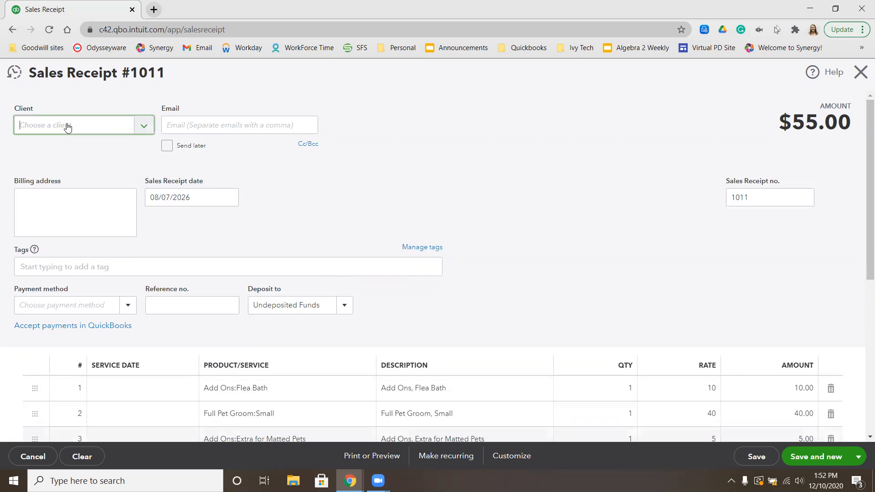
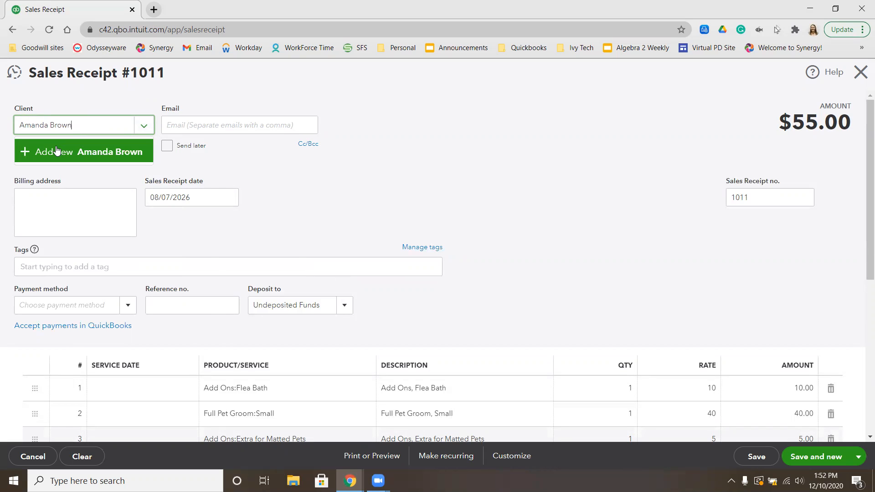
pyautogui.click(59, 152)
pyautogui.click(177, 235)
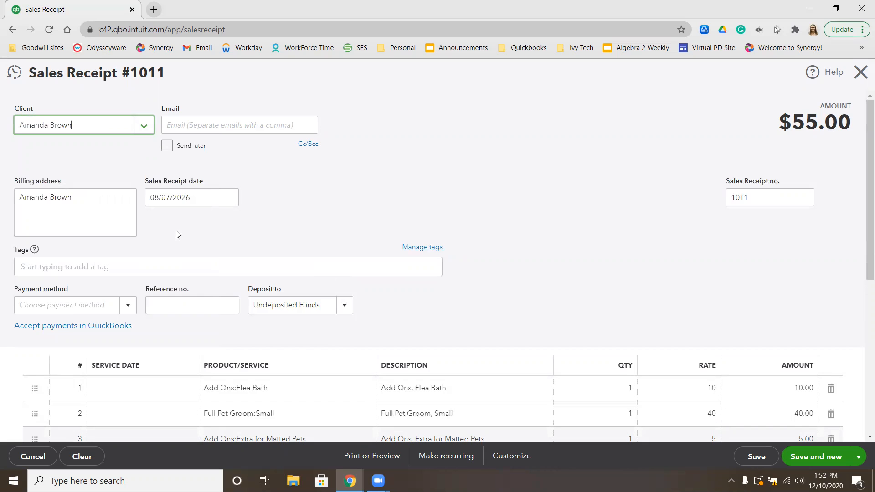
# Set the payment method of receipt 1011 to Cash, then save it and start a new receipt
pyautogui.click(75, 305)
pyautogui.write('cas')
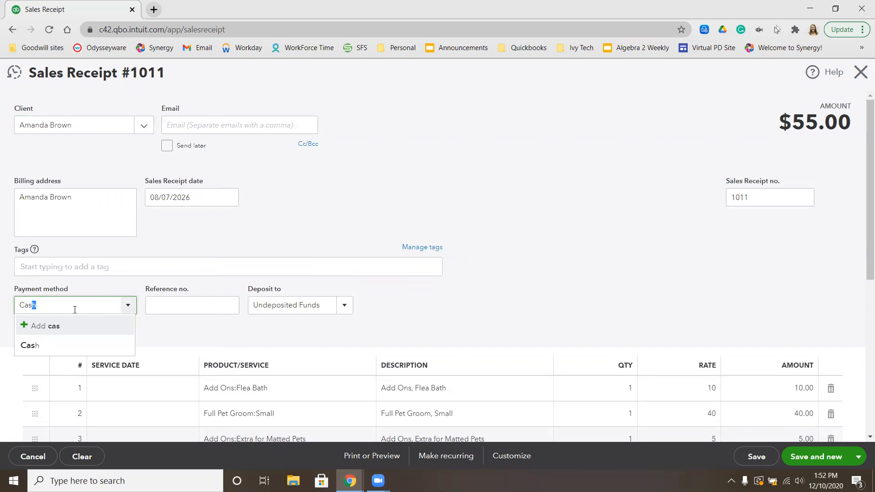
pyautogui.click(41, 346)
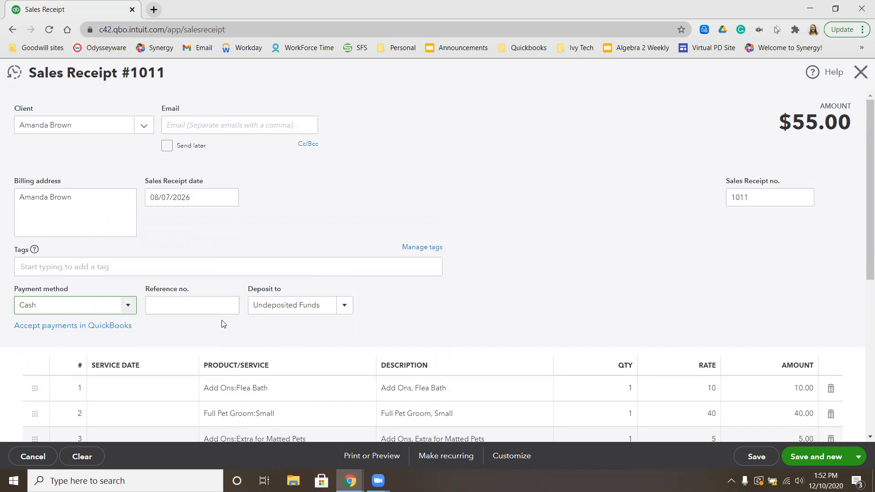
pyautogui.scroll(-1, 222, 321)
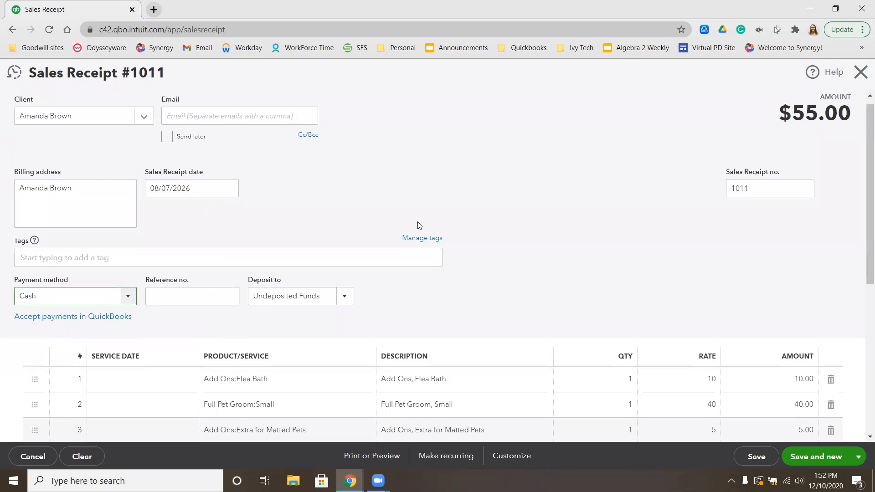
pyautogui.scroll(-3, 418, 221)
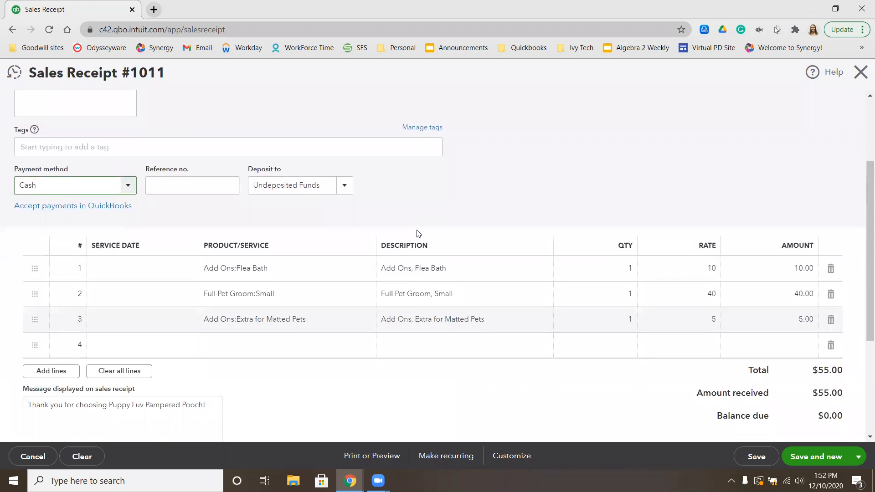
pyautogui.scroll(-1, 419, 233)
pyautogui.scroll(2, 419, 233)
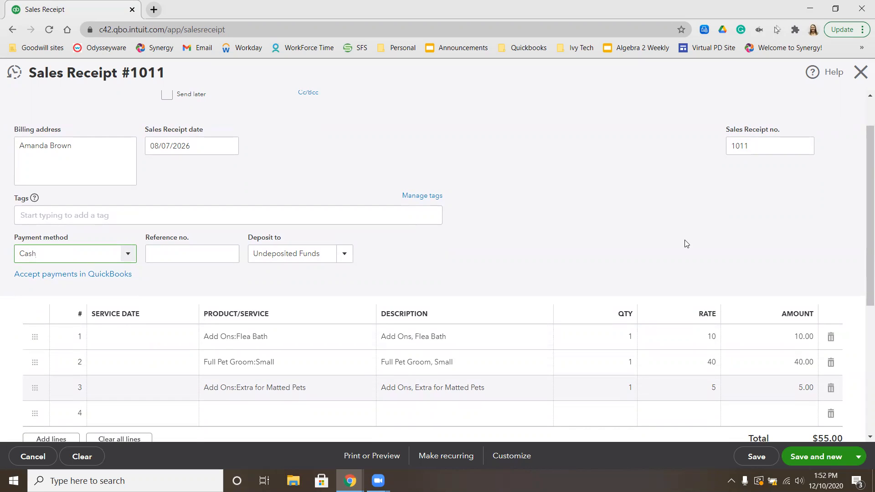
pyautogui.click(812, 457)
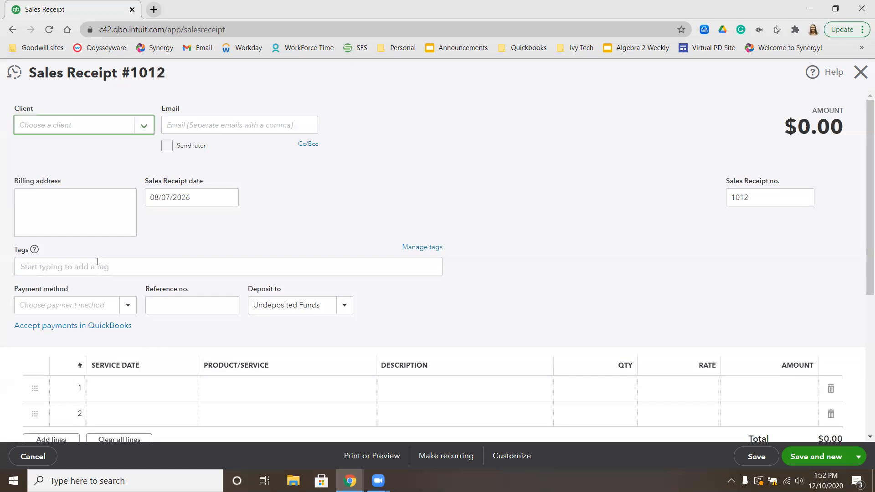
# Create a new client from receipt 1012's client field using the pet owner's full name
pyautogui.write('Pea')
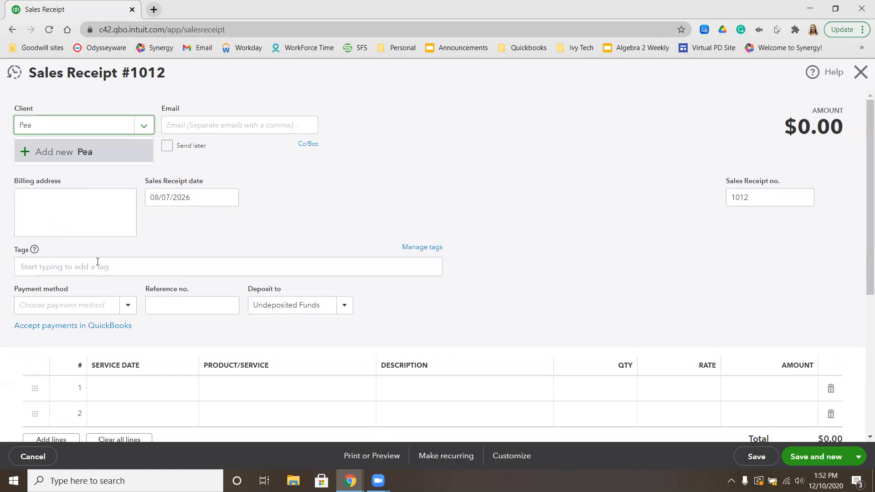
pyautogui.press('BackSpace')
pyautogui.press('BackSpace')
pyautogui.press('BackSpace')
pyautogui.write('jam')
pyautogui.press('BackSpace')
pyautogui.press('BackSpace')
pyautogui.press('BackSpace')
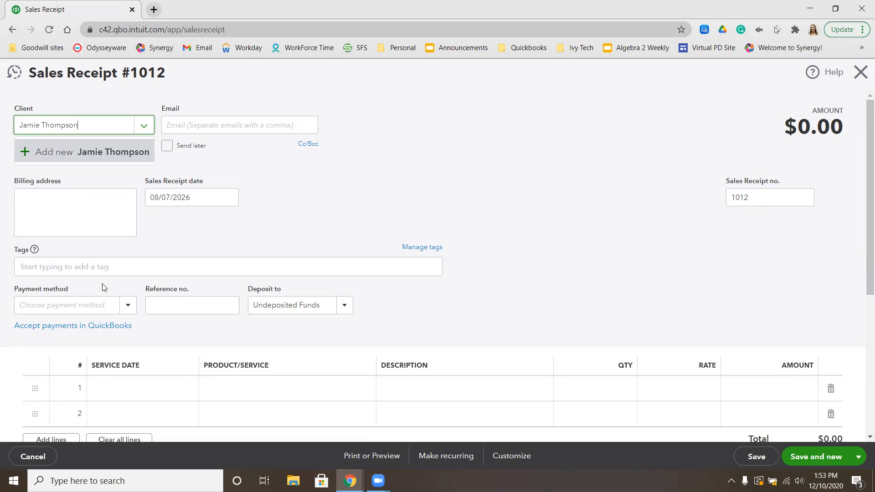
pyautogui.click(71, 151)
pyautogui.click(181, 226)
# Replace the client on receipt 1012 with a new client named Peaches
pyautogui.doubleClick(69, 132)
pyautogui.press('BackSpace')
pyautogui.press('BackSpace')
pyautogui.press('BackSpace')
pyautogui.press('BackSpace')
pyautogui.press('BackSpace')
pyautogui.press('BackSpace')
pyautogui.press('BackSpace')
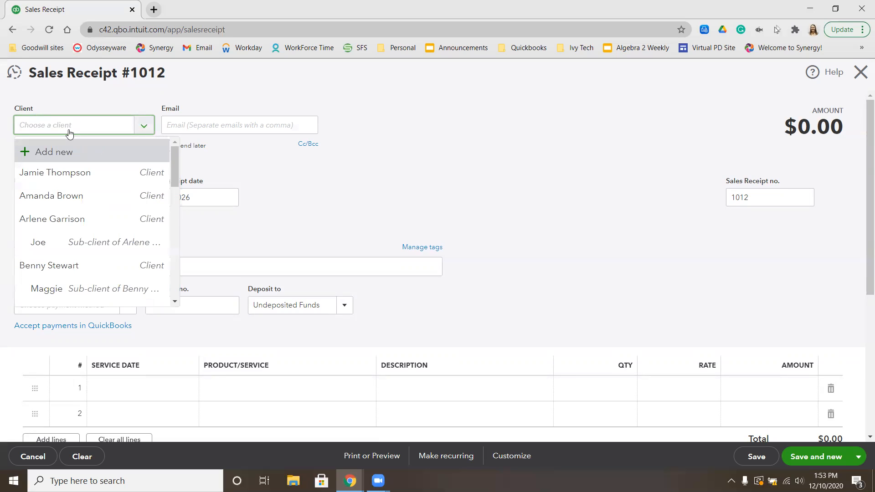
pyautogui.write('Peaches')
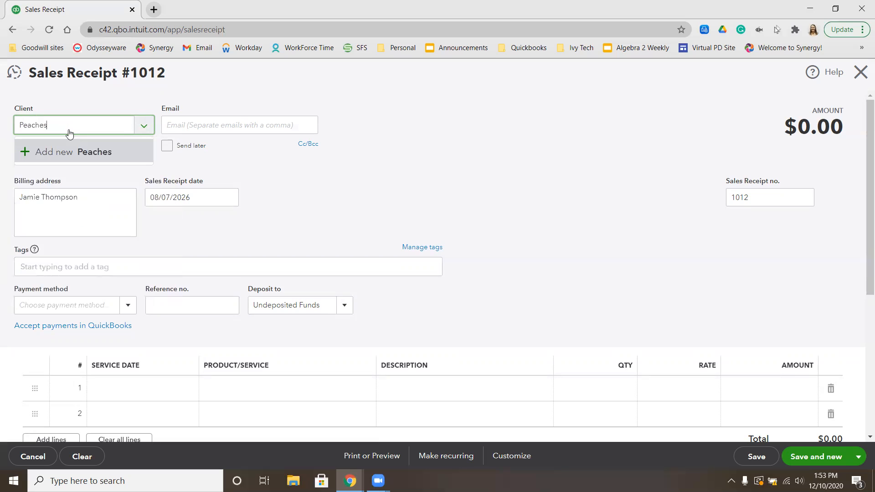
pyautogui.click(64, 151)
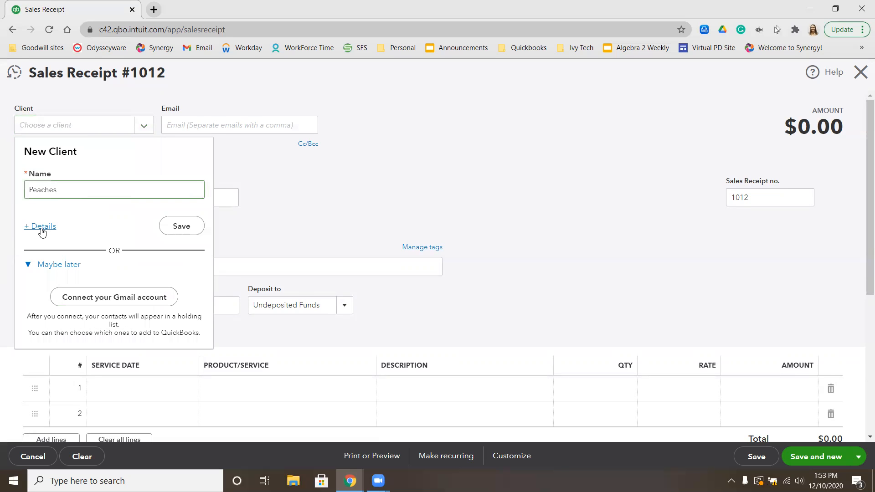
# Make Peaches a sub-client of the newly added owner, clear the print-on-check name and save the client details
pyautogui.click(42, 228)
pyautogui.click(449, 237)
pyautogui.click(460, 255)
pyautogui.write('jami')
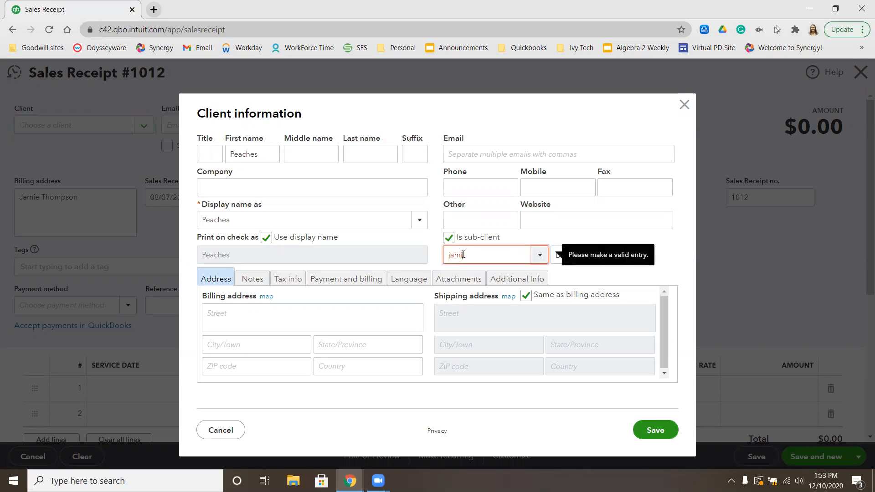
pyautogui.click(463, 278)
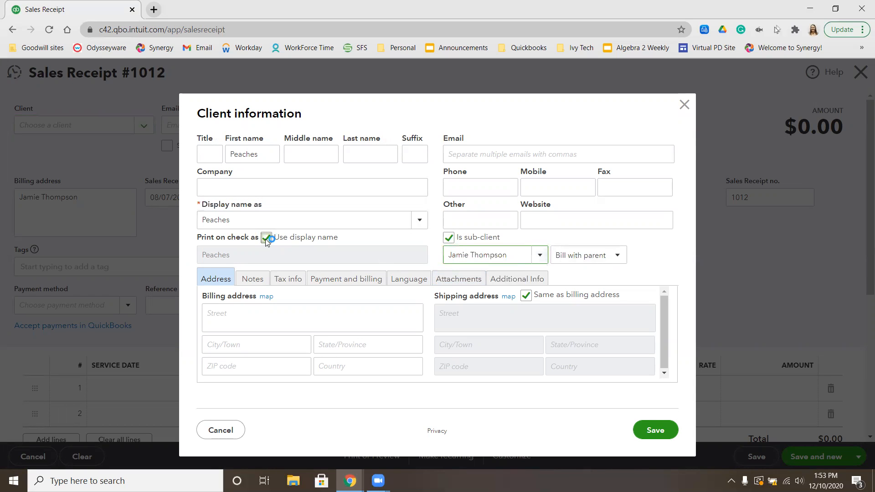
pyautogui.click(266, 238)
pyautogui.doubleClick(256, 252)
pyautogui.press('BackSpace')
pyautogui.click(661, 431)
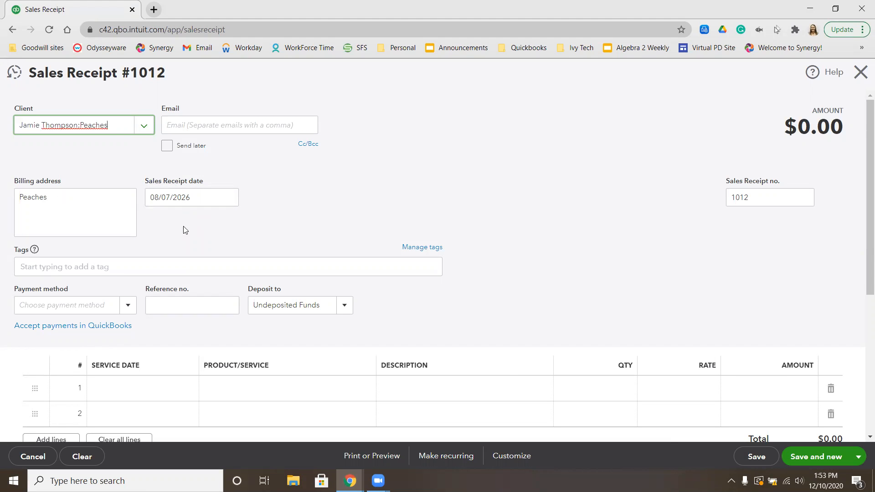
# Set the payment method of Peaches' receipt to Check with reference number 58581
pyautogui.click(99, 303)
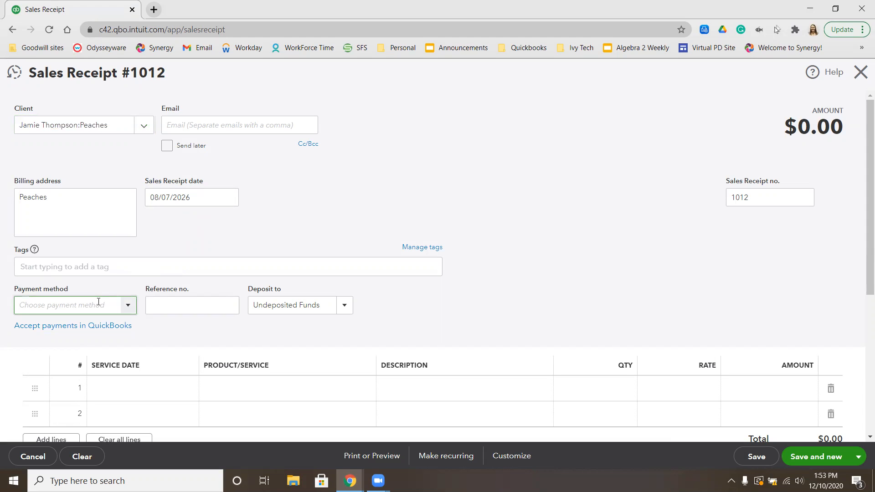
pyautogui.write('Check')
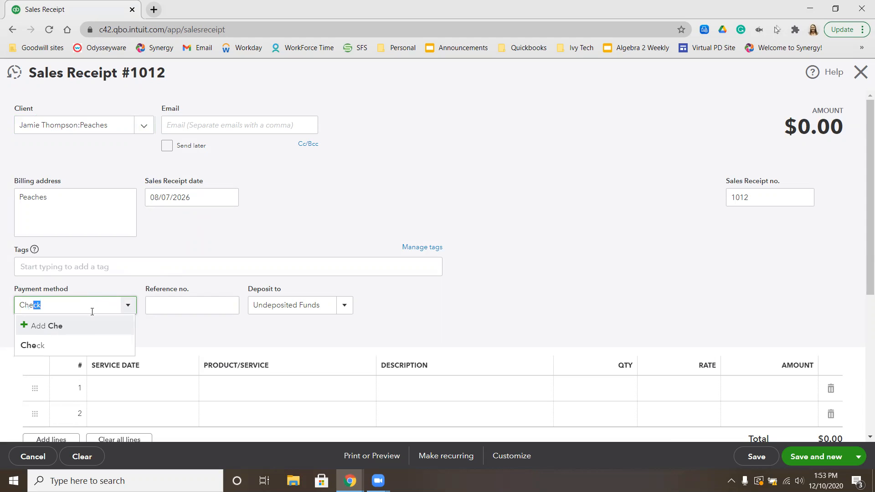
pyautogui.click(73, 348)
pyautogui.click(171, 300)
pyautogui.write('58')
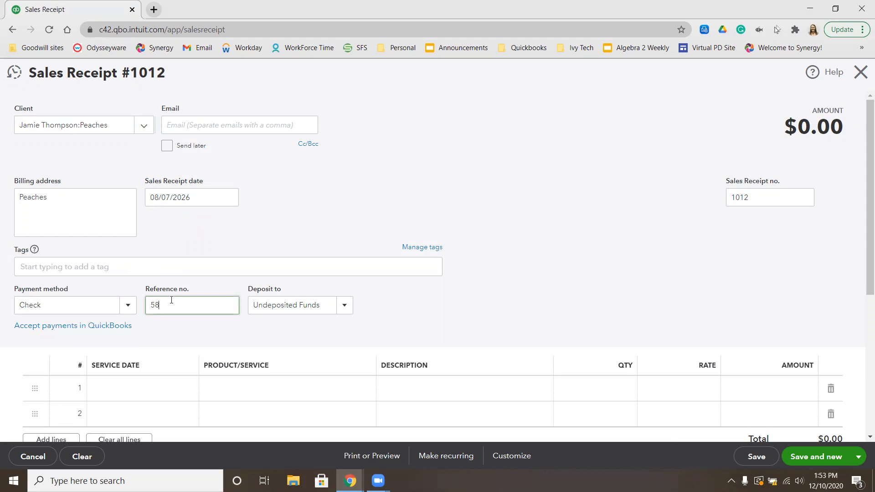
pyautogui.write('581')
# Add Full Pet Groom, Small as the first service line of Peaches' receipt
pyautogui.scroll(-1, 284, 329)
pyautogui.click(280, 366)
pyautogui.write('full')
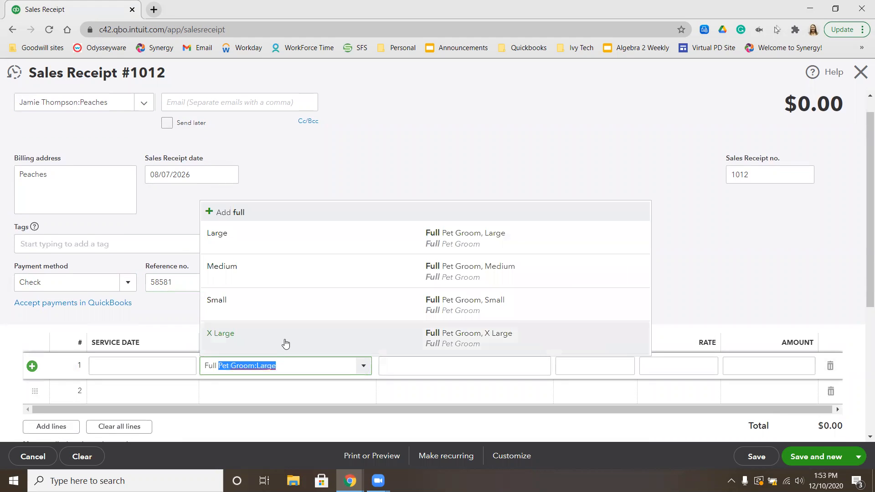
pyautogui.click(283, 314)
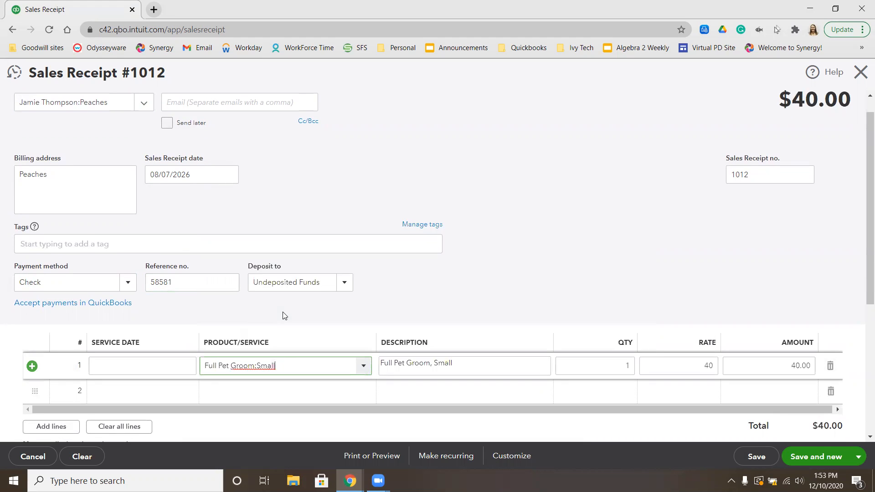
# Add the Nails Painted add-on as the second service line, then save and close the receipt
pyautogui.click(255, 391)
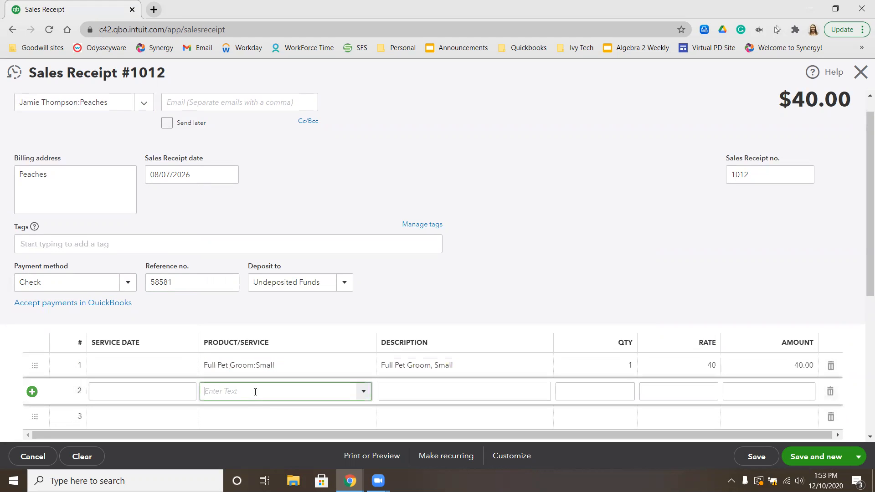
pyautogui.write('p')
pyautogui.press('BackSpace')
pyautogui.write('Nails Painted')
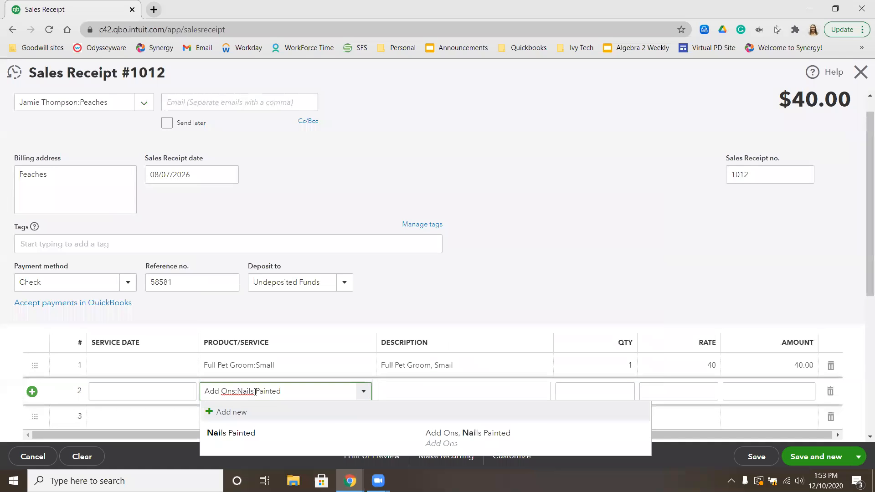
pyautogui.click(238, 441)
pyautogui.scroll(-2, 491, 282)
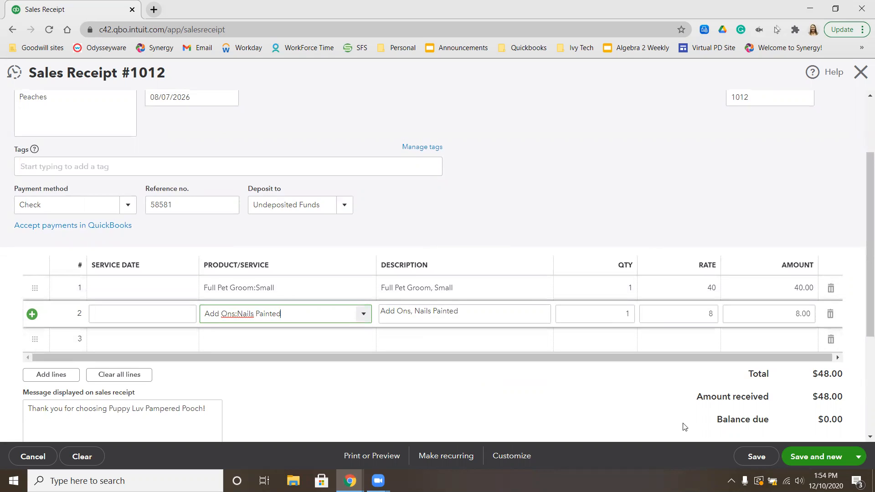
pyautogui.click(851, 460)
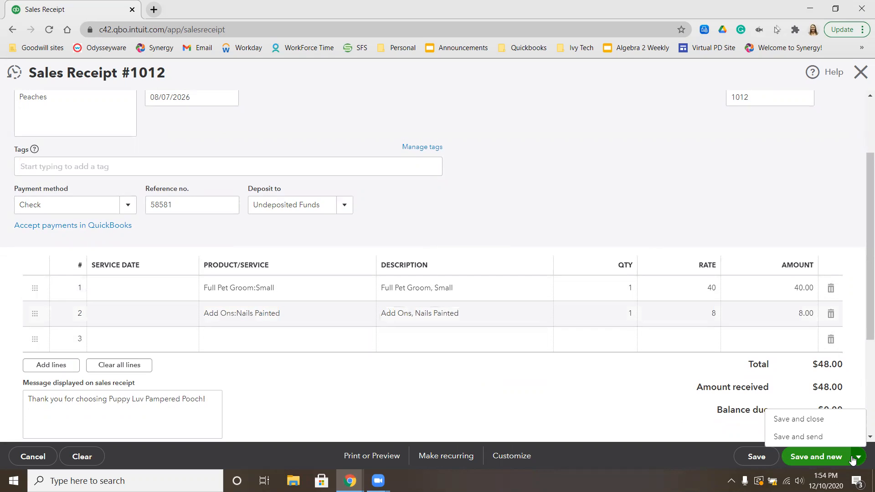
pyautogui.click(798, 419)
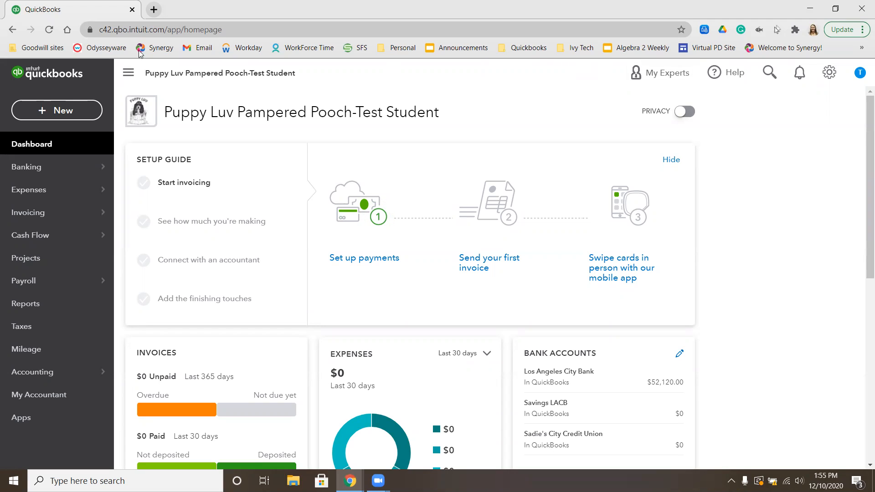
# Start a new bank deposit and include all the listed sales receipt payments in it
pyautogui.click(70, 114)
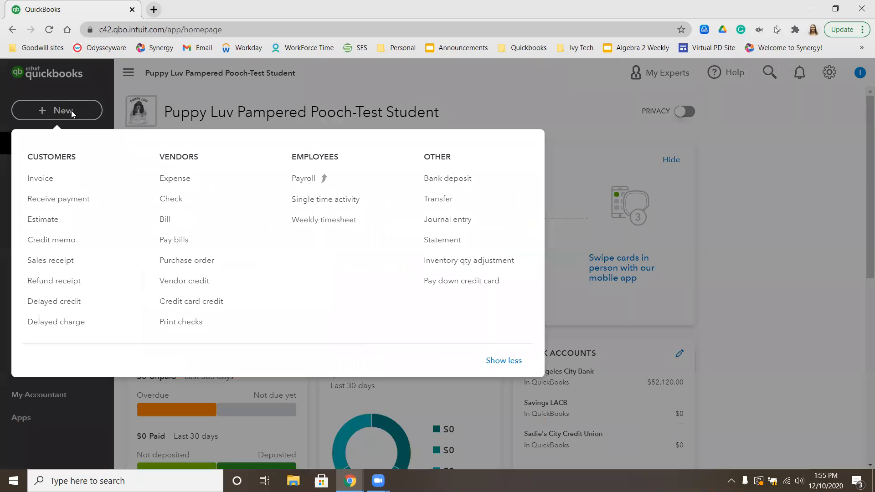
pyautogui.click(488, 183)
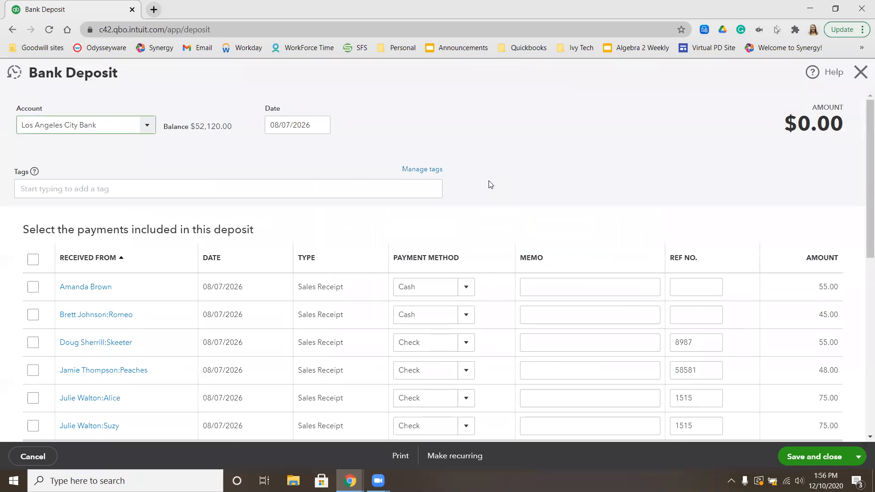
pyautogui.scroll(-2, 502, 184)
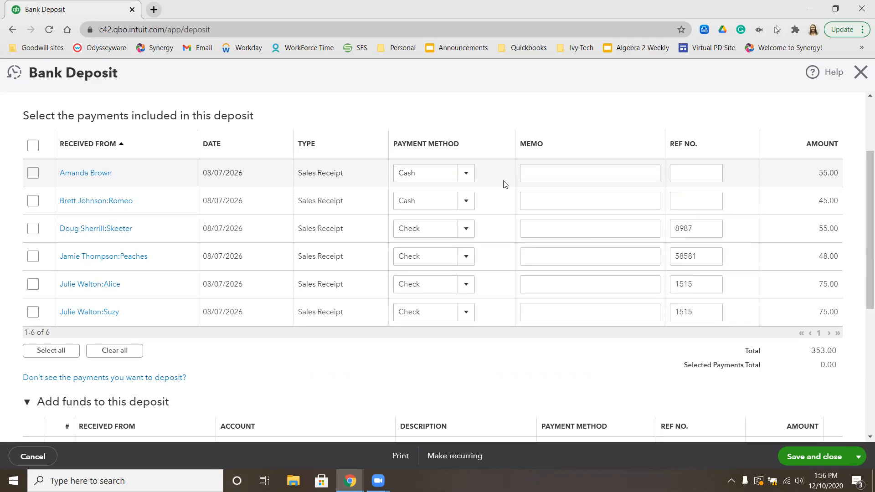
pyautogui.scroll(3, 388, 256)
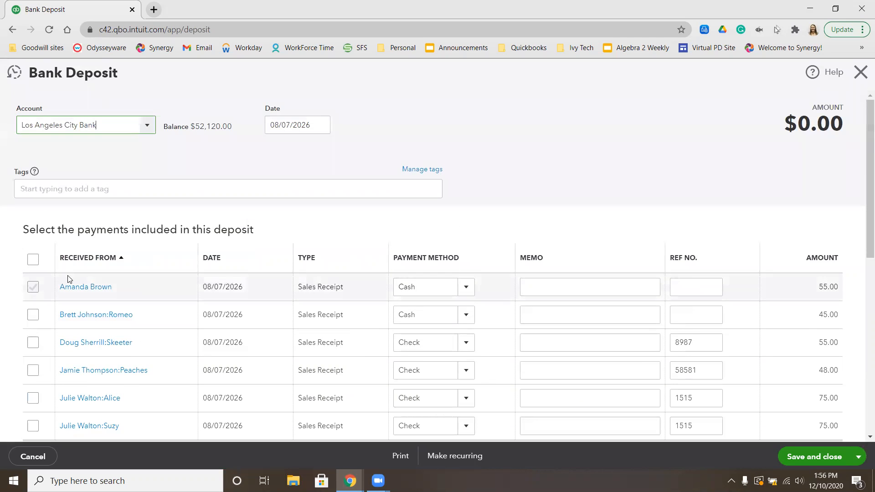
pyautogui.click(33, 260)
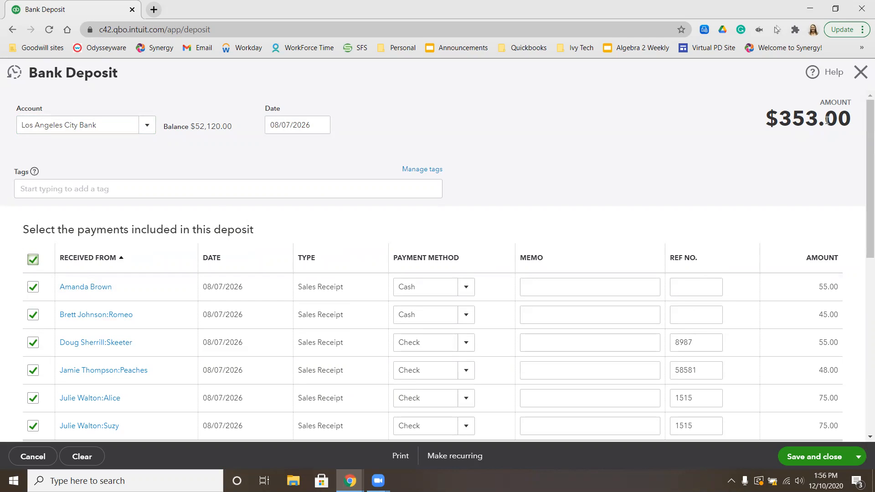
pyautogui.scroll(-3, 780, 425)
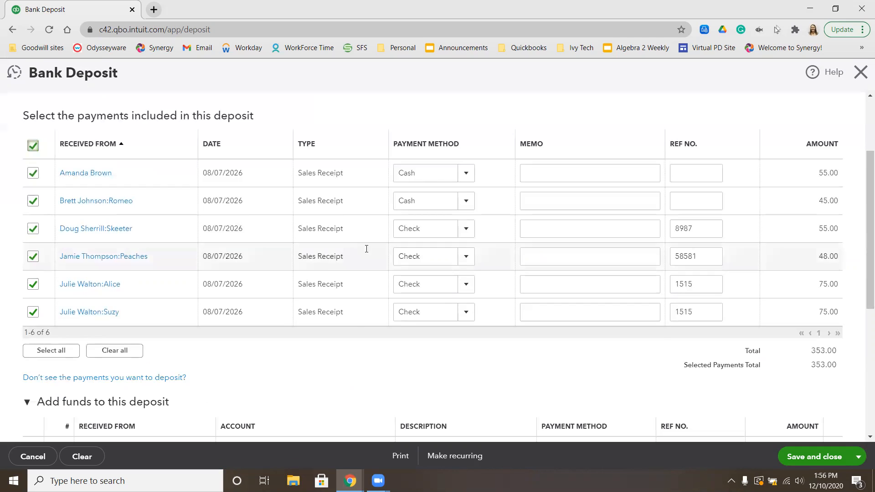
# Save and close the bank deposit, then review the bank accounts overview on the dashboard
pyautogui.click(804, 461)
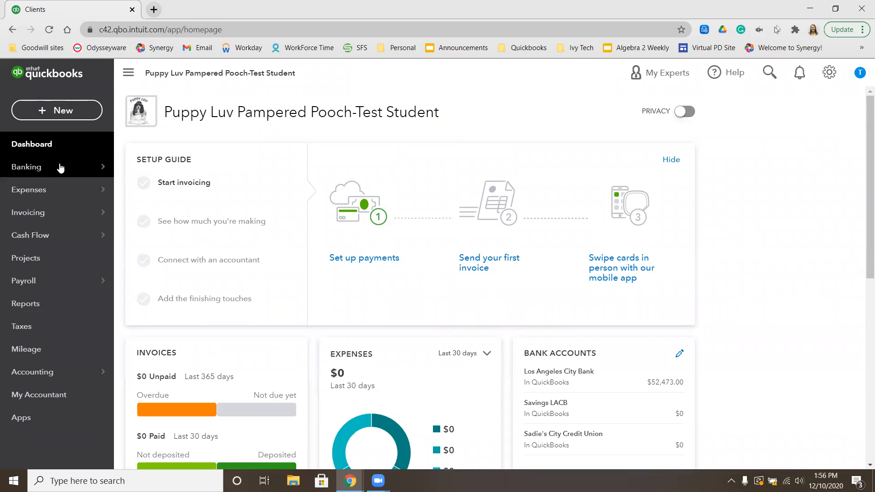
pyautogui.moveTo(84, 165)
pyautogui.scroll(-2, 693, 274)
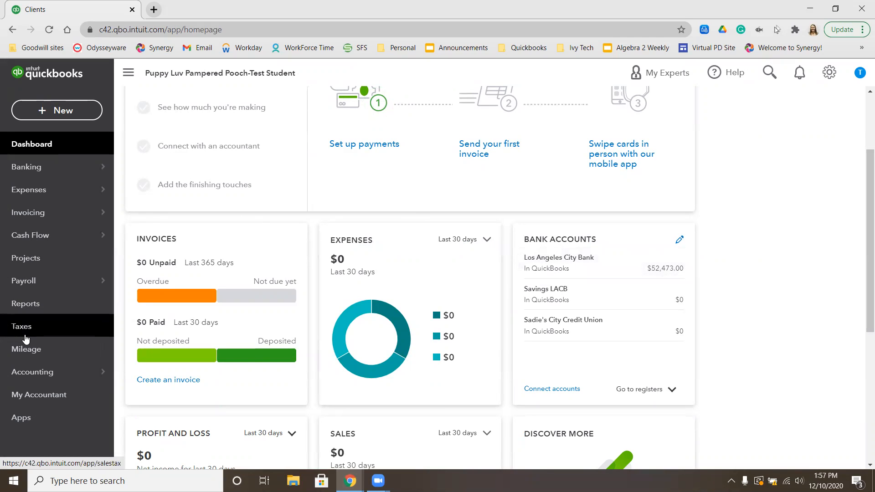
# Search the reports for "sales" and open the Sales by Client Summary report
pyautogui.click(33, 306)
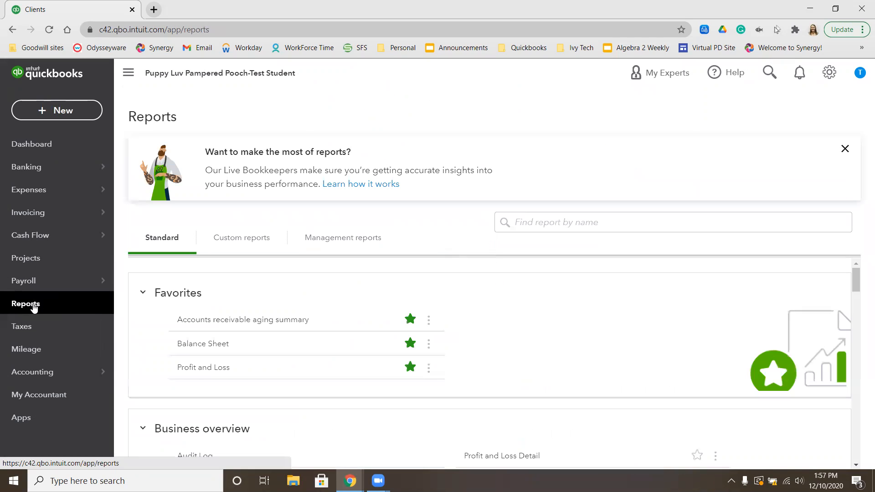
pyautogui.click(557, 230)
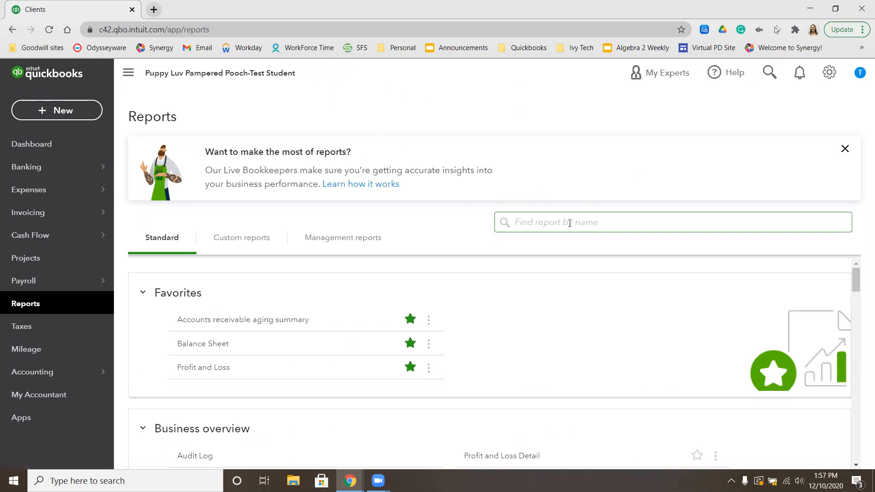
pyautogui.write('sales')
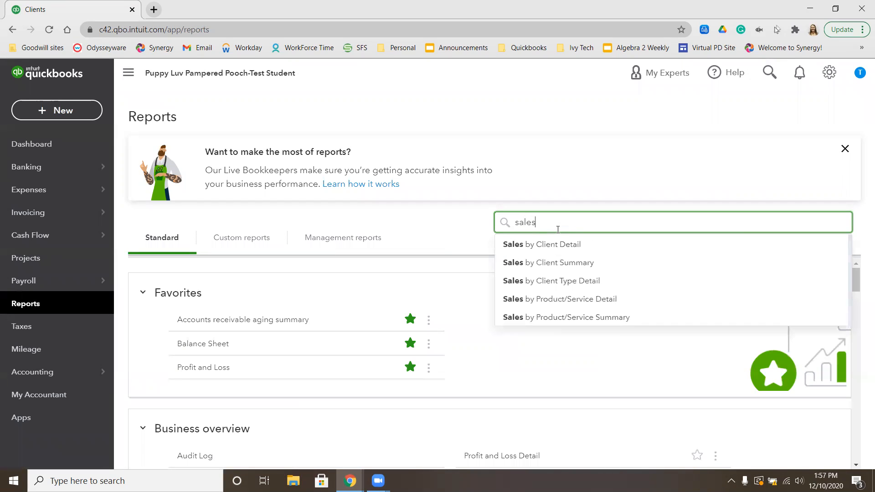
pyautogui.click(556, 262)
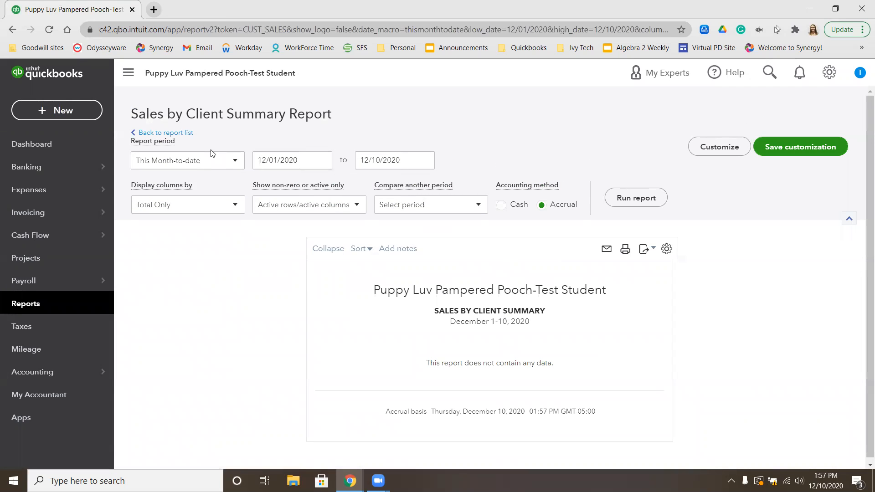
# Run the Sales by Client Summary report for a custom period from 08/07/2026 to 08/07/2026 and review the client totals
pyautogui.click(209, 162)
pyautogui.click(186, 197)
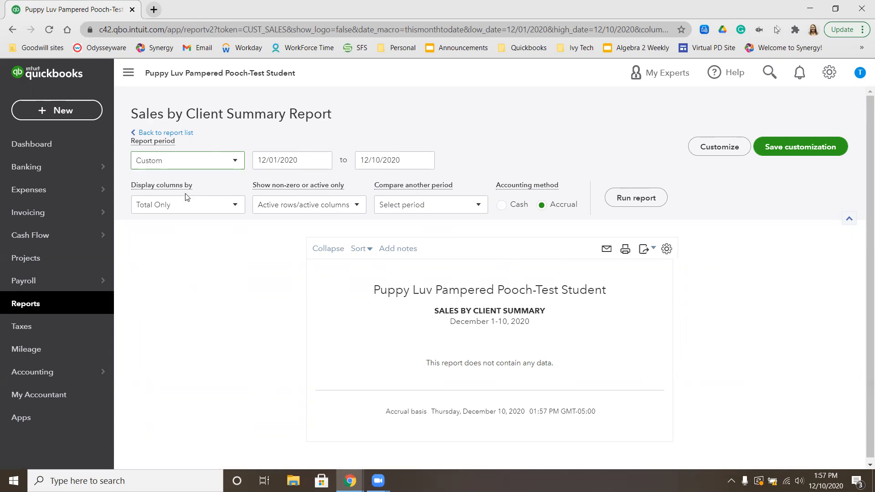
pyautogui.click(272, 160)
pyautogui.write('8/')
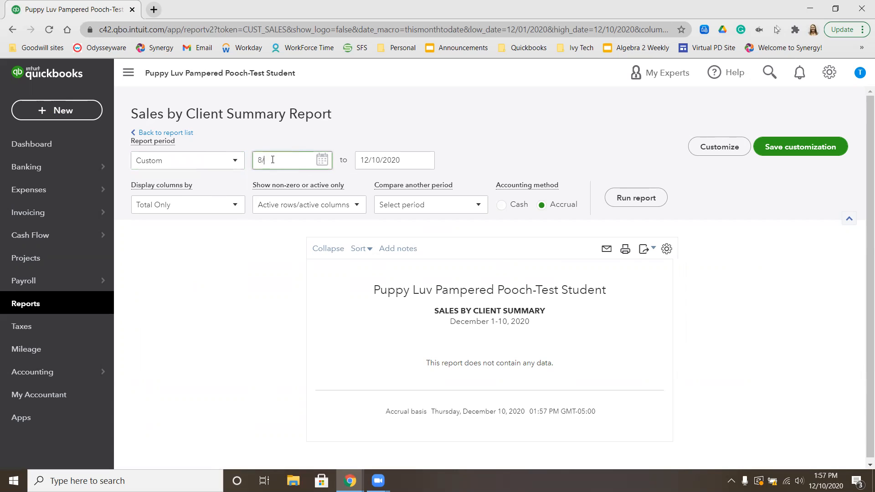
pyautogui.write('07/2026')
pyautogui.click(374, 156)
pyautogui.write('8/7/2026')
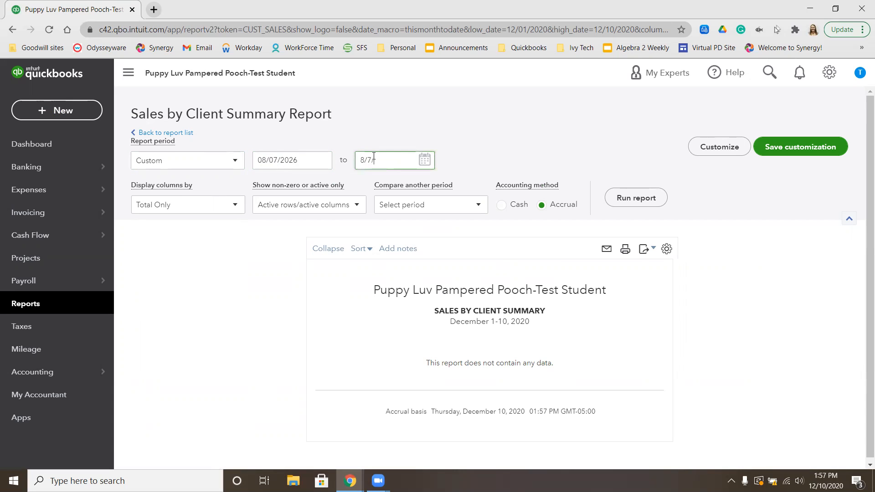
pyautogui.click(634, 198)
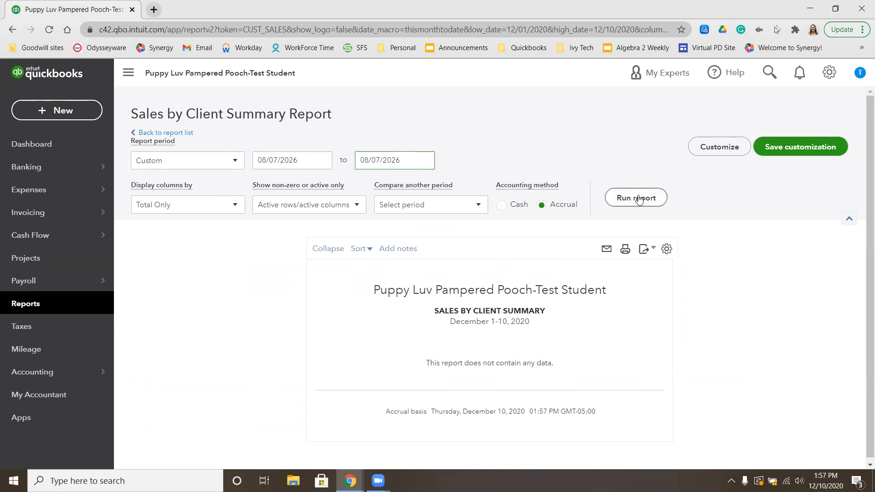
pyautogui.scroll(-3, 660, 219)
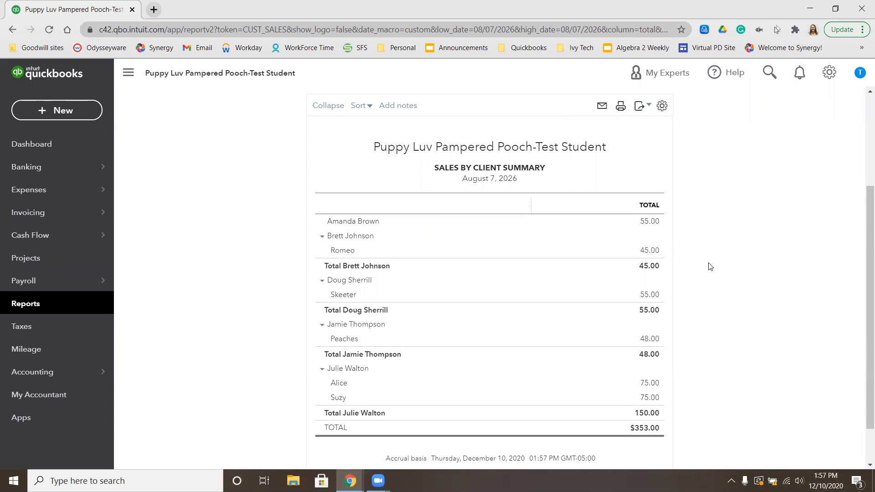
pyautogui.scroll(-1, 709, 266)
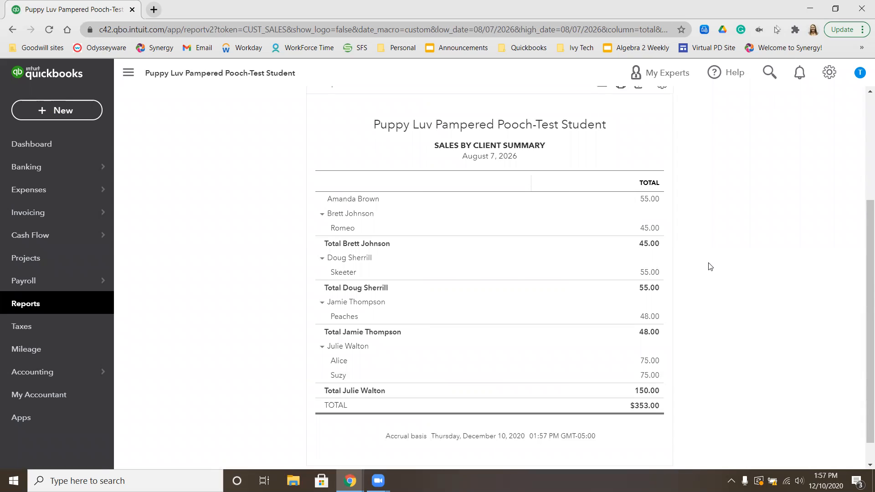